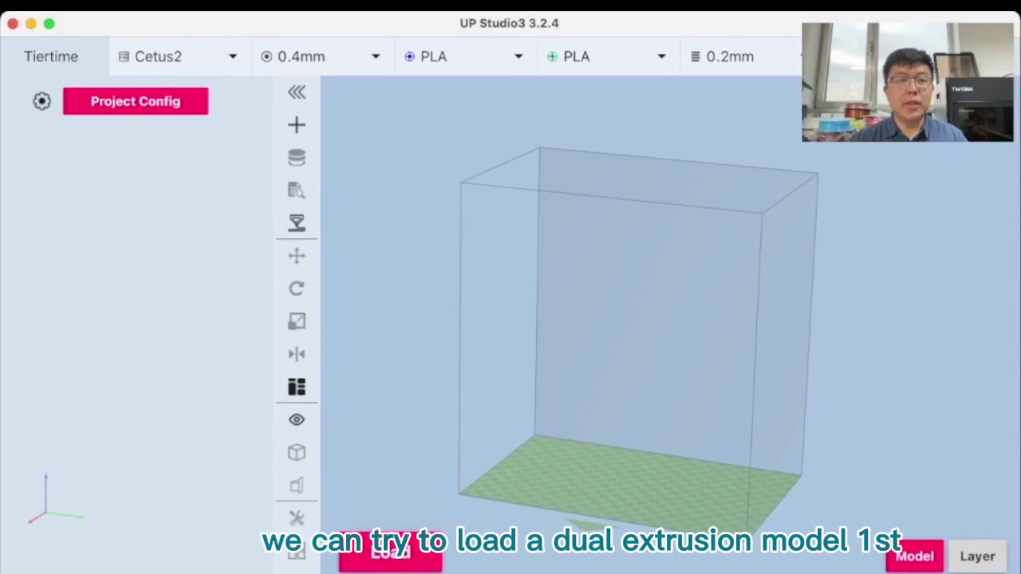
- Load the recent file 太极1245826.stl and add 太极2245827.stl as its sub model
{"action": "left_click", "coordinate": [51, 55]}
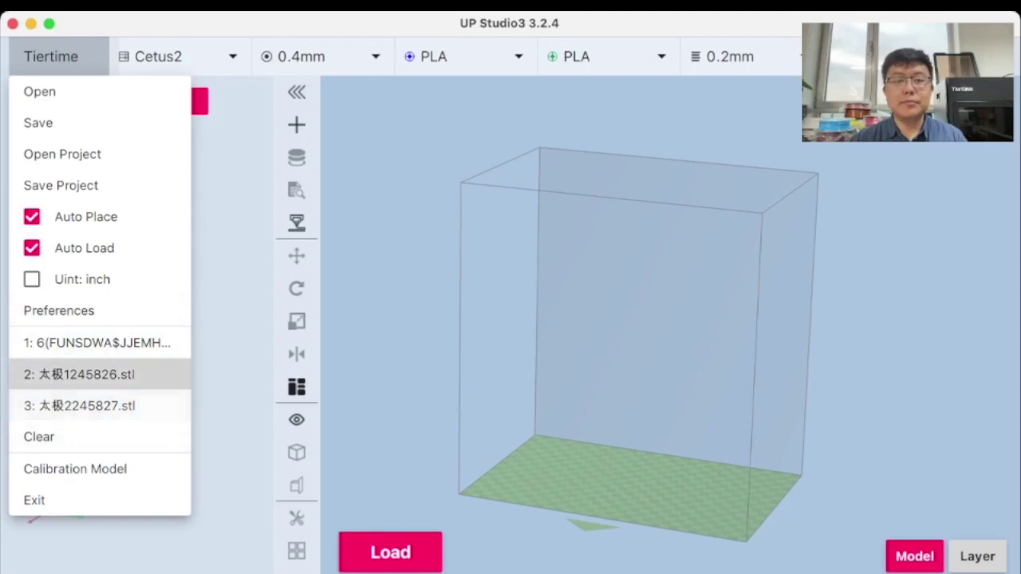
{"action": "left_click", "coordinate": [79, 374]}
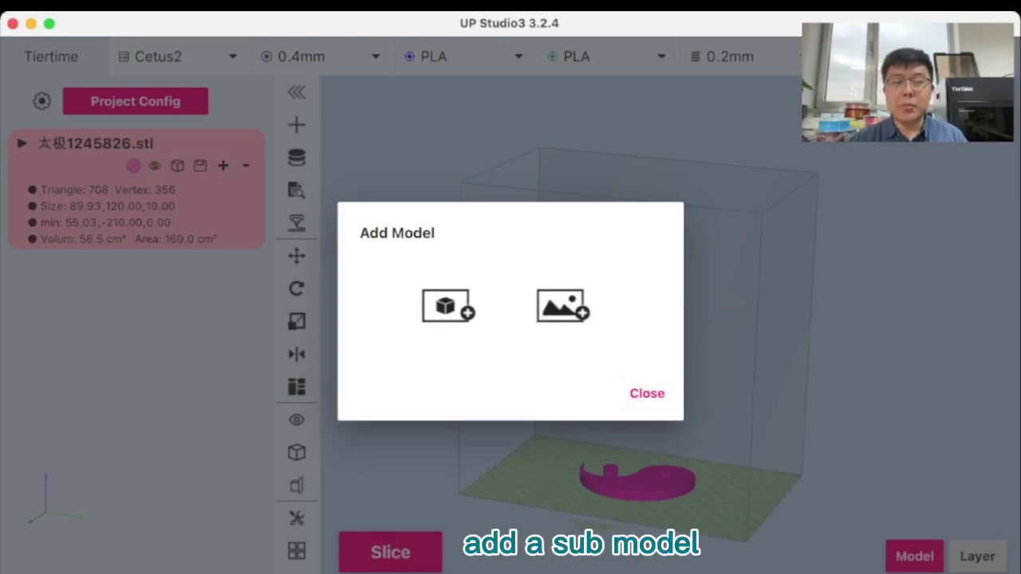
{"action": "left_click", "coordinate": [449, 306]}
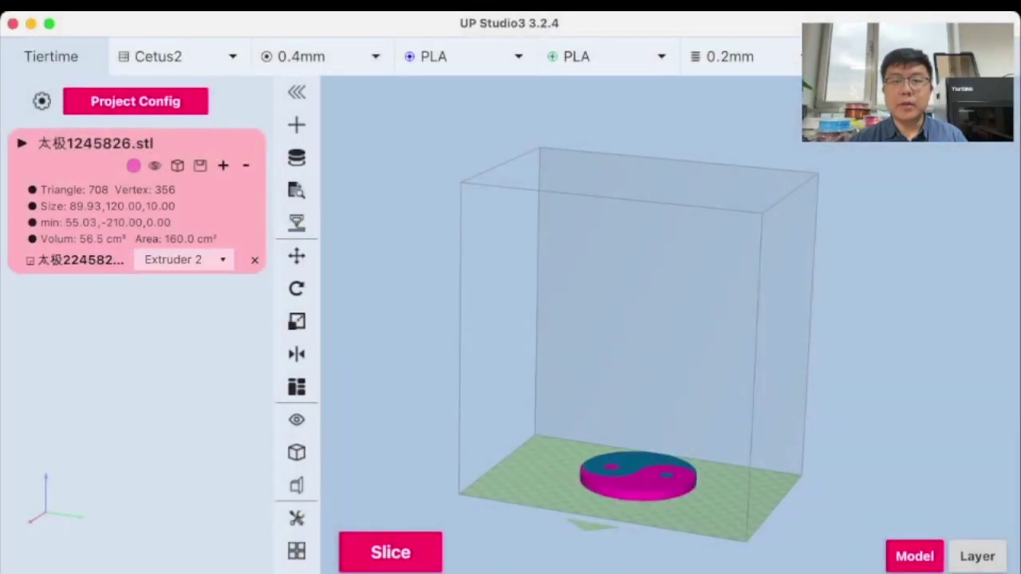
- Examine the combined yin-yang model up close, switching the selection between the sub model and the main model
{"action": "left_click_drag", "start_coordinate": [606, 303], "coordinate": [607, 351]}
{"action": "scroll", "coordinate": [608, 319], "scroll_direction": "up", "scroll_amount": 5}
{"action": "right_click_drag", "start_coordinate": [608, 351], "coordinate": [504, 151]}
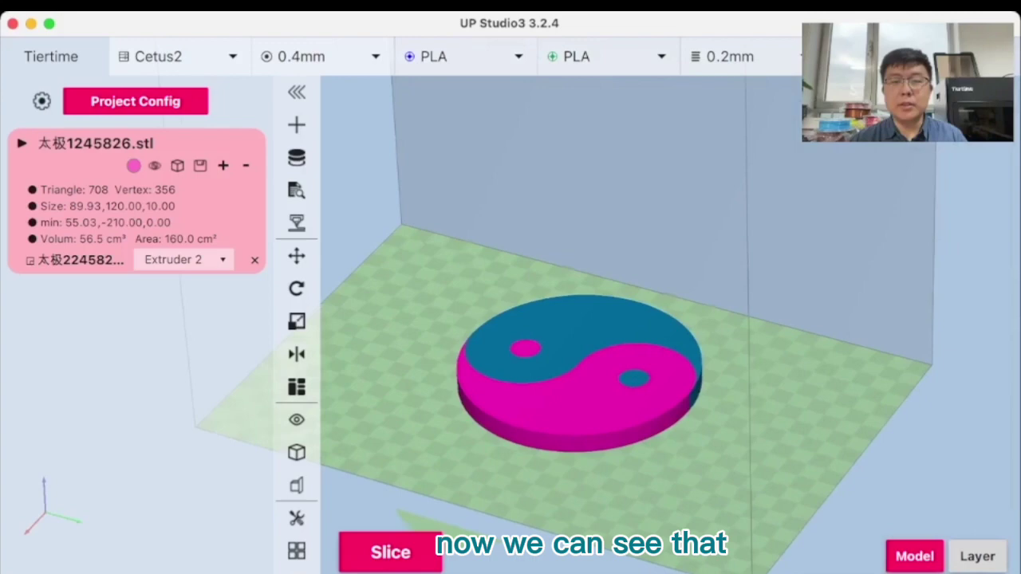
{"action": "scroll", "coordinate": [590, 359], "scroll_direction": "up", "scroll_amount": 5}
{"action": "scroll", "coordinate": [590, 359], "scroll_direction": "down", "scroll_amount": 3}
{"action": "left_click_drag", "start_coordinate": [590, 358], "coordinate": [566, 379]}
{"action": "left_click", "coordinate": [77, 260]}
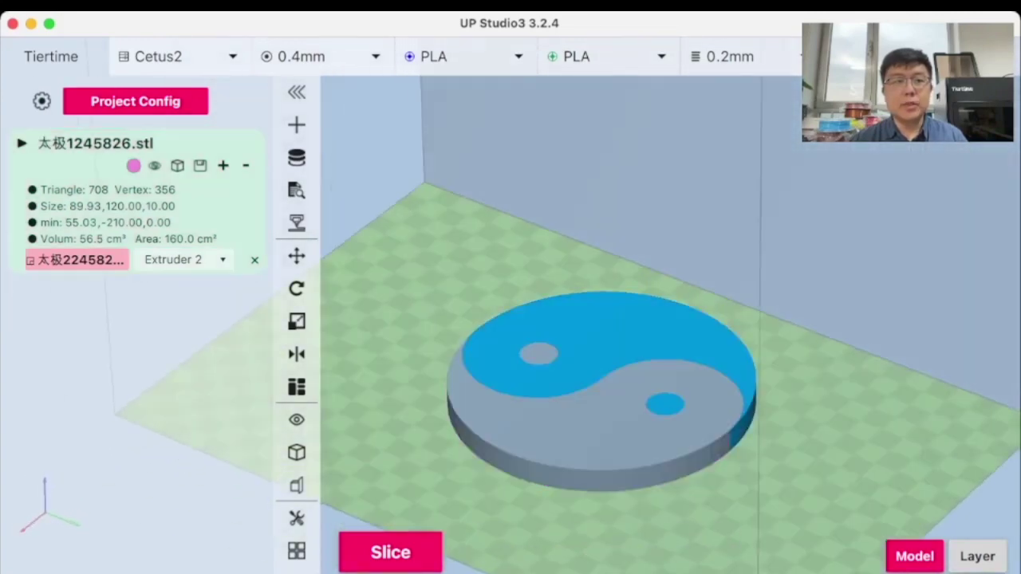
{"action": "left_click", "coordinate": [579, 427]}
{"action": "left_click", "coordinate": [590, 347]}
{"action": "left_click", "coordinate": [578, 426]}
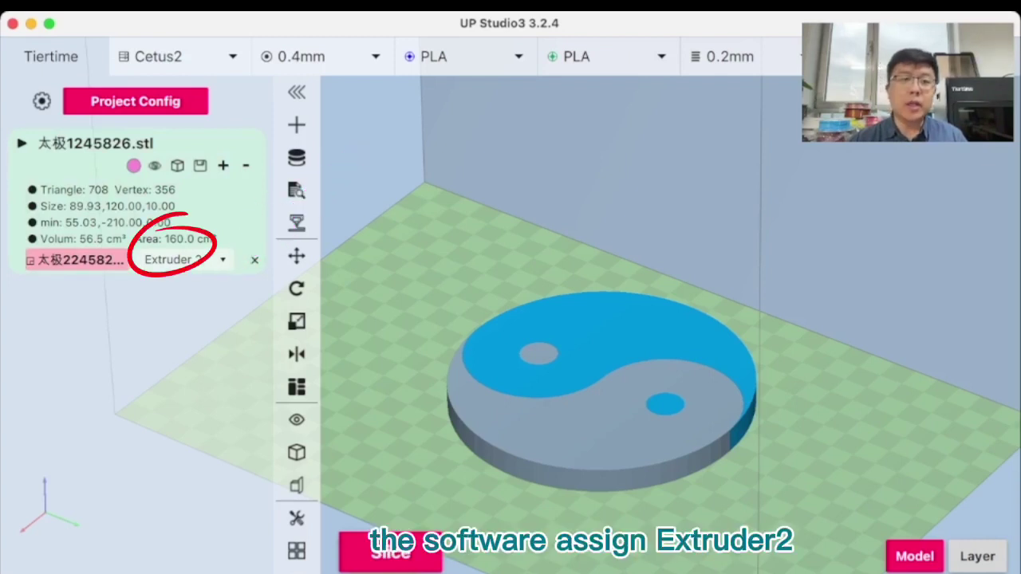
- Keep the yin-yang sub model assigned to Extruder 2, then slice the model and inspect its layer preview
{"action": "left_click", "coordinate": [191, 259]}
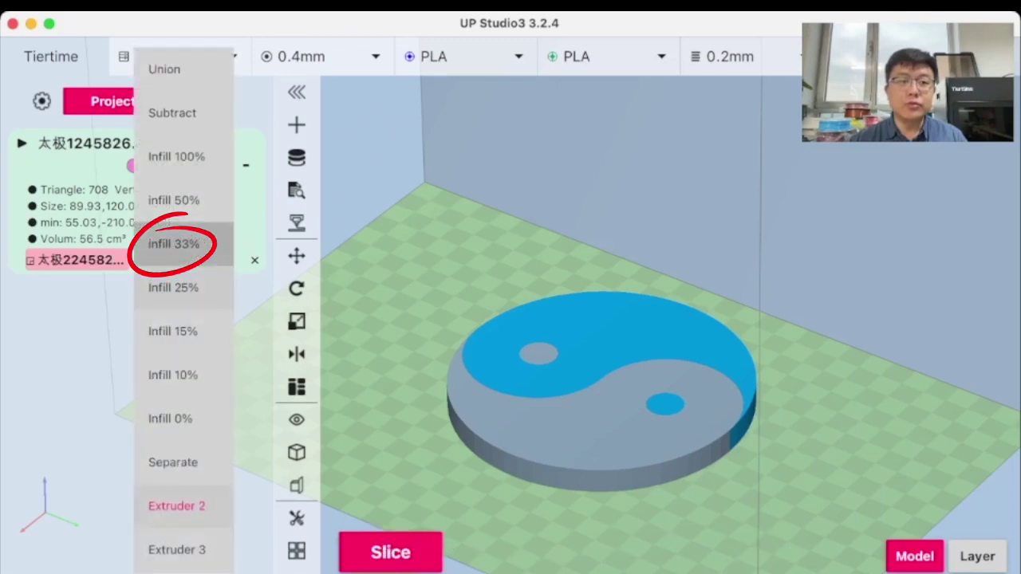
{"action": "left_click", "coordinate": [177, 506]}
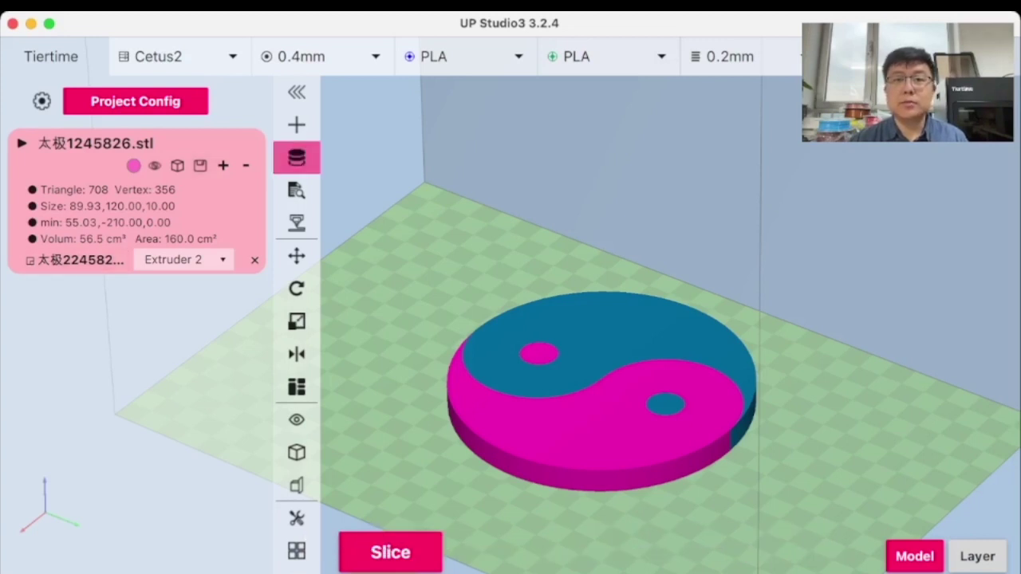
{"action": "left_click", "coordinate": [296, 157]}
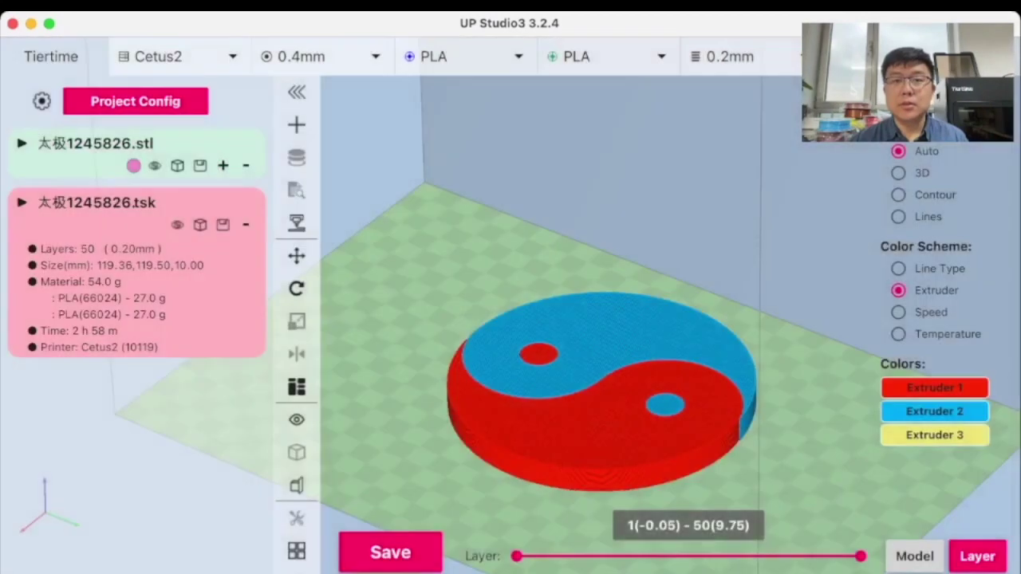
{"action": "scroll", "coordinate": [602, 391], "scroll_direction": "up", "scroll_amount": 5}
{"action": "middle_click_drag", "start_coordinate": [602, 391], "coordinate": [522, 335]}
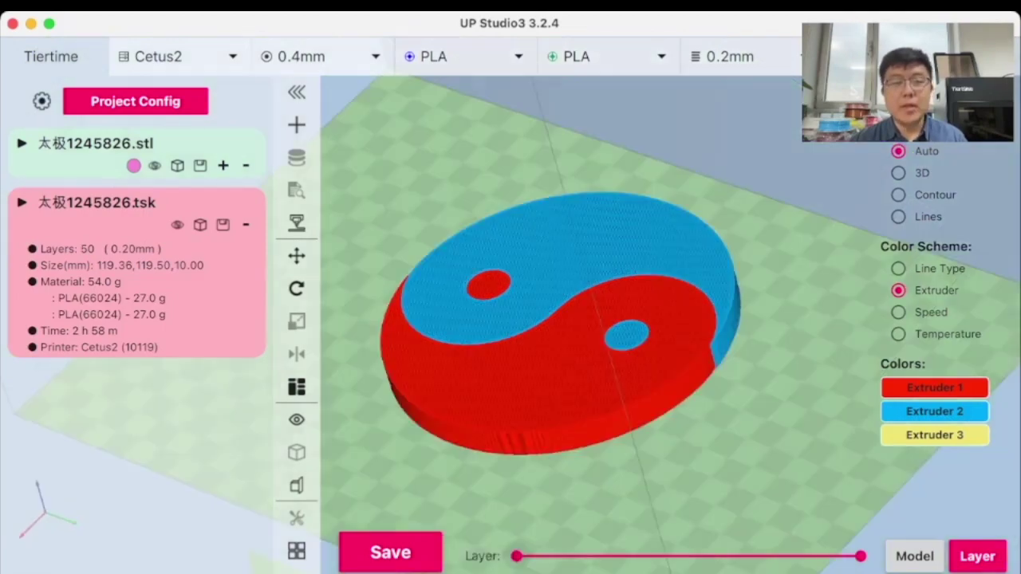
{"action": "middle_click_drag", "start_coordinate": [551, 343], "coordinate": [594, 343]}
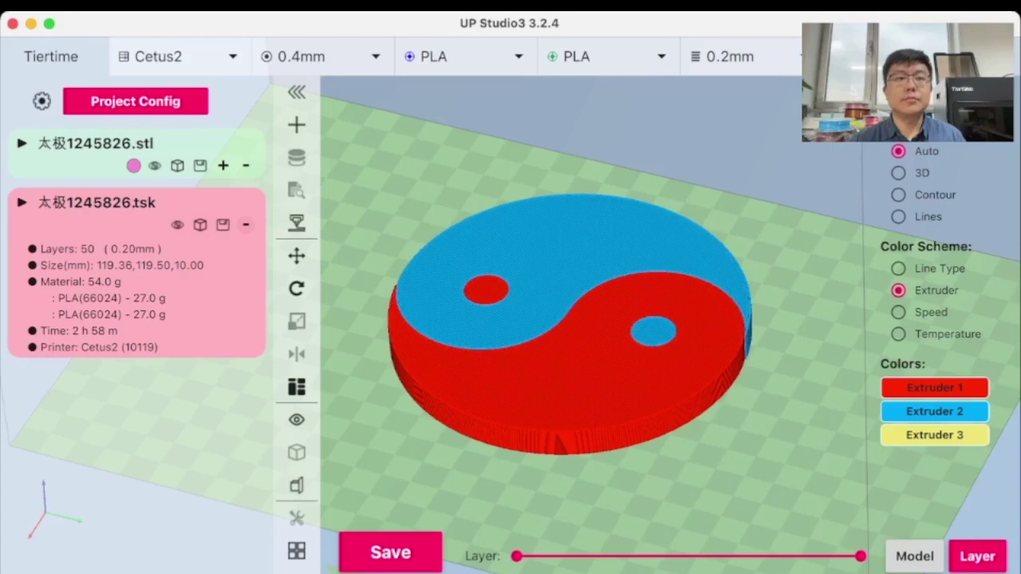
- Remove the sliced task 太极1245826.tsk and the model 太极1245826.stl from the project
{"action": "left_click", "coordinate": [245, 224]}
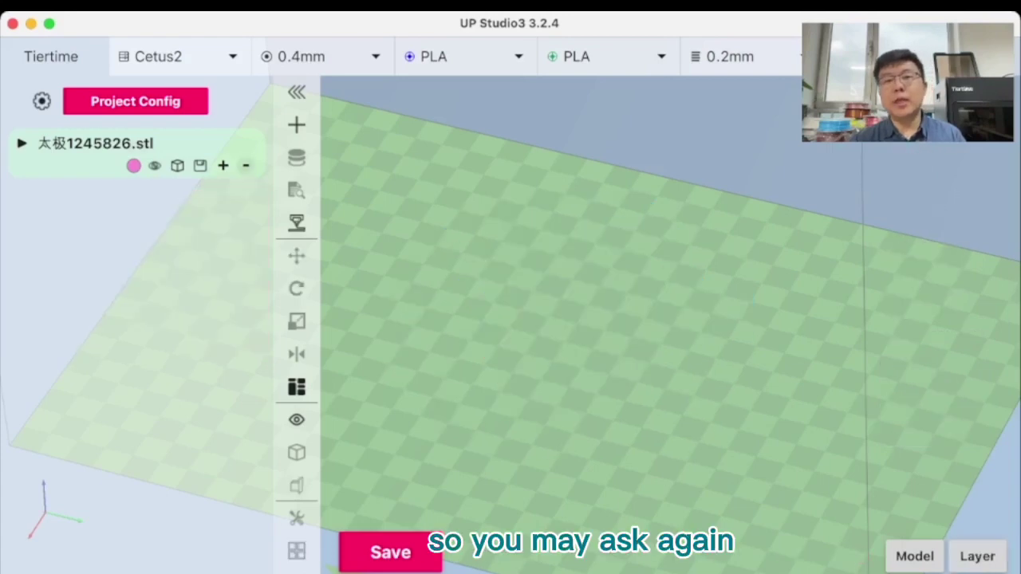
{"action": "left_click", "coordinate": [246, 166]}
{"action": "middle_click_drag", "start_coordinate": [606, 319], "coordinate": [725, 368]}
{"action": "scroll", "coordinate": [670, 327], "scroll_direction": "down", "scroll_amount": 7}
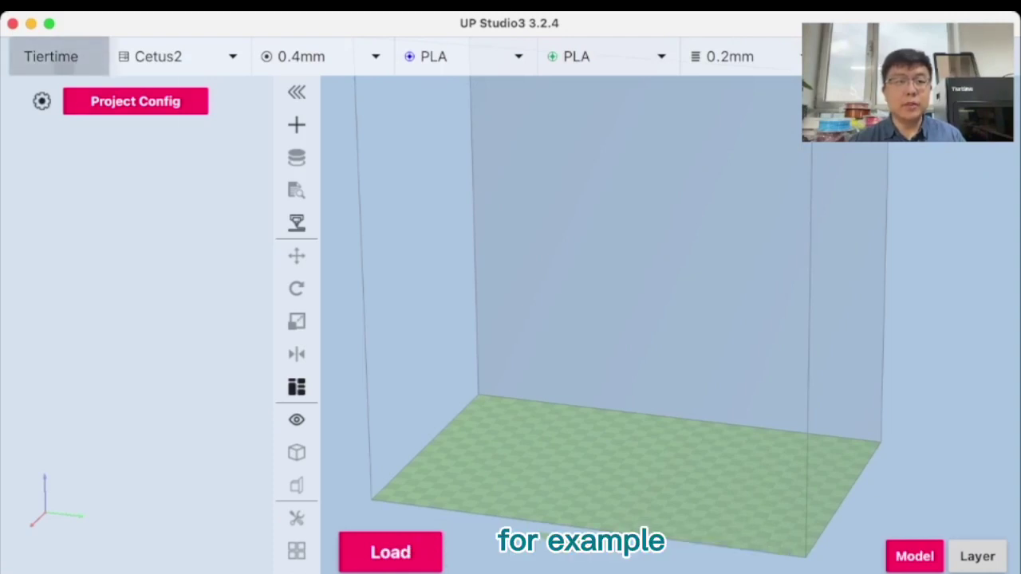
- Load dino.stl onto the build plate and dismiss the Add Model dialog
{"action": "left_click", "coordinate": [51, 56]}
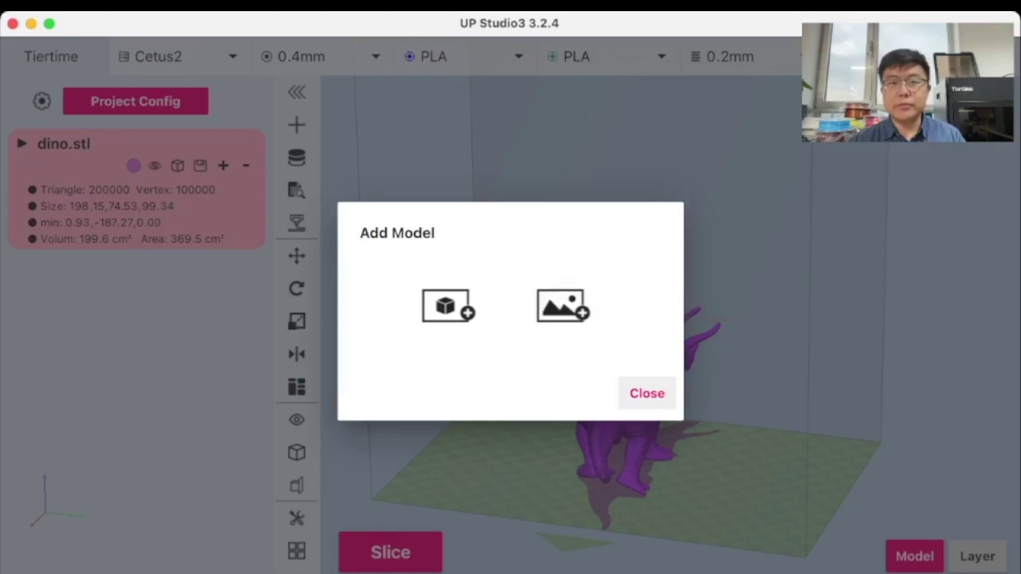
{"action": "left_click", "coordinate": [647, 393]}
{"action": "middle_click_drag", "start_coordinate": [647, 394], "coordinate": [729, 339]}
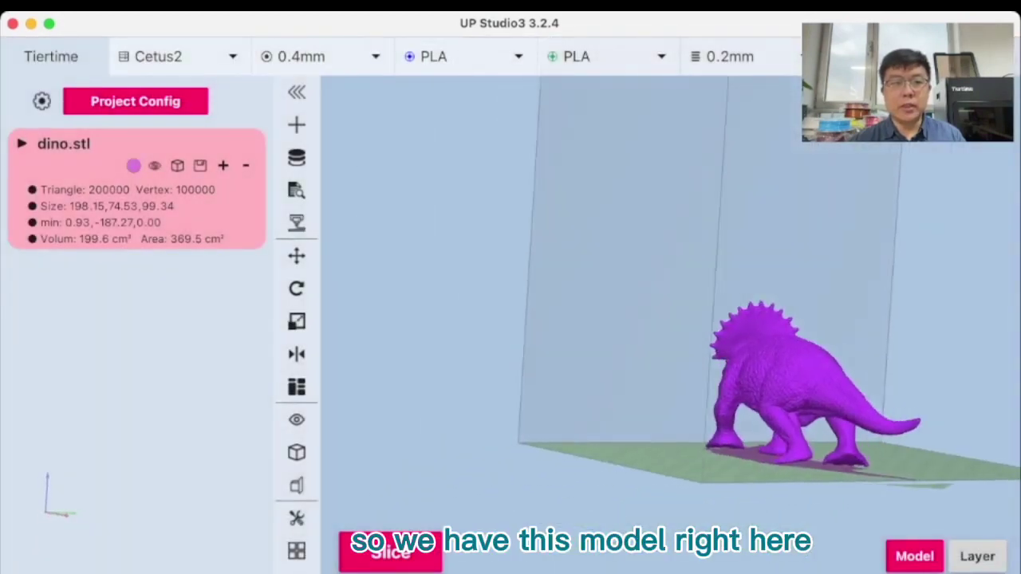
{"action": "middle_click_drag", "start_coordinate": [686, 319], "coordinate": [502, 339]}
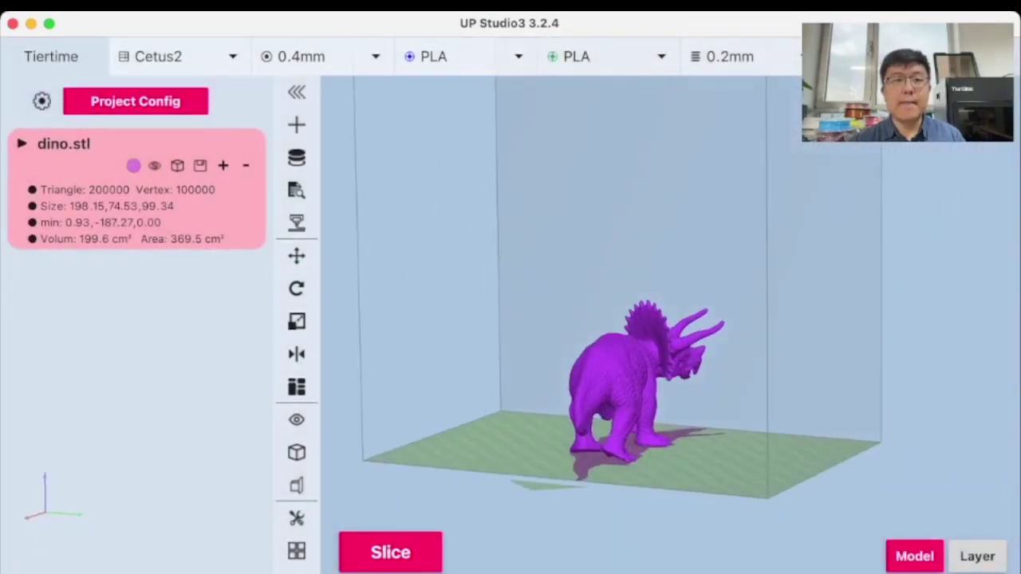
- Rotate the dinosaur model about the Z axis so its head faces the front
{"action": "left_click", "coordinate": [297, 288]}
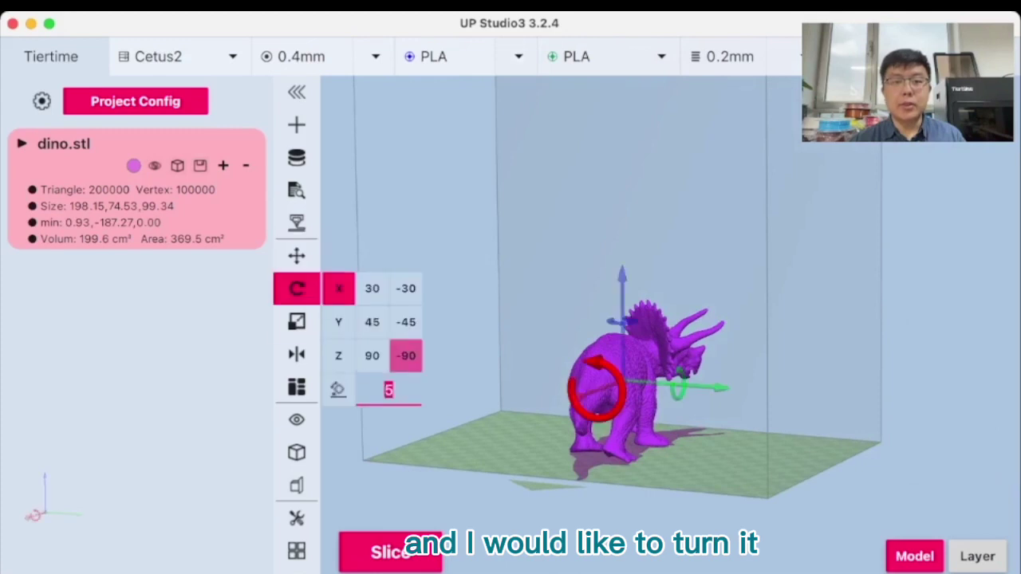
{"action": "left_click", "coordinate": [338, 356]}
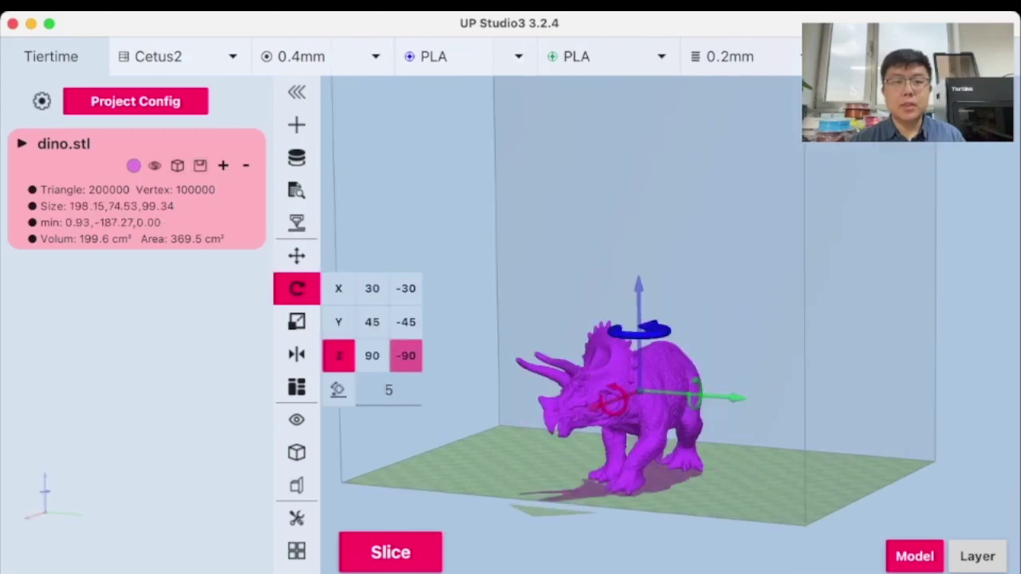
{"action": "left_click", "coordinate": [296, 288]}
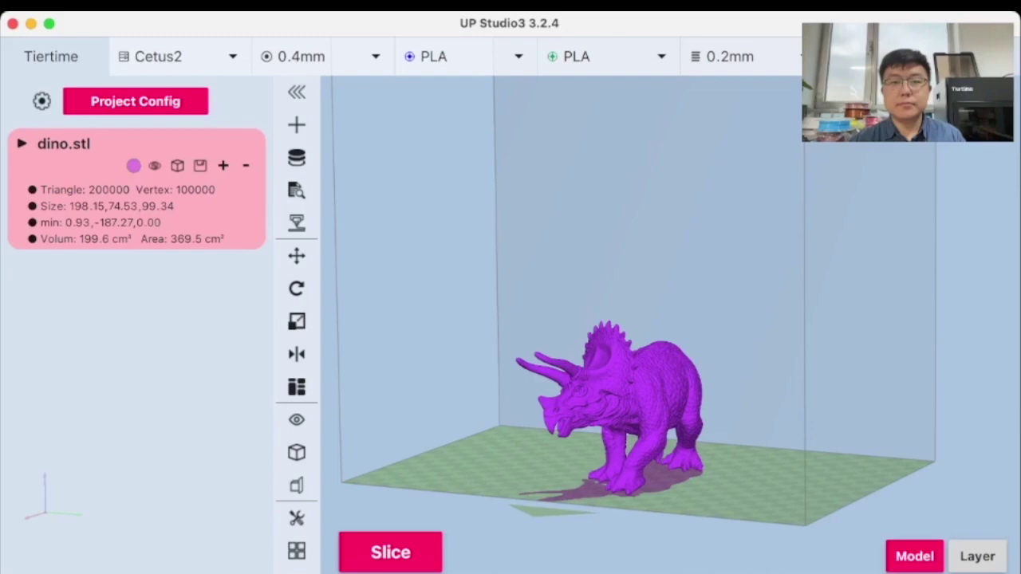
- Add a sphere with a diameter of 20 to dino.stl as a sub model in Union mode
{"action": "middle_click_drag", "start_coordinate": [622, 398], "coordinate": [717, 325]}
{"action": "scroll", "coordinate": [652, 361], "scroll_direction": "up", "scroll_amount": 5}
{"action": "scroll", "coordinate": [463, 337], "scroll_direction": "up", "scroll_amount": 4}
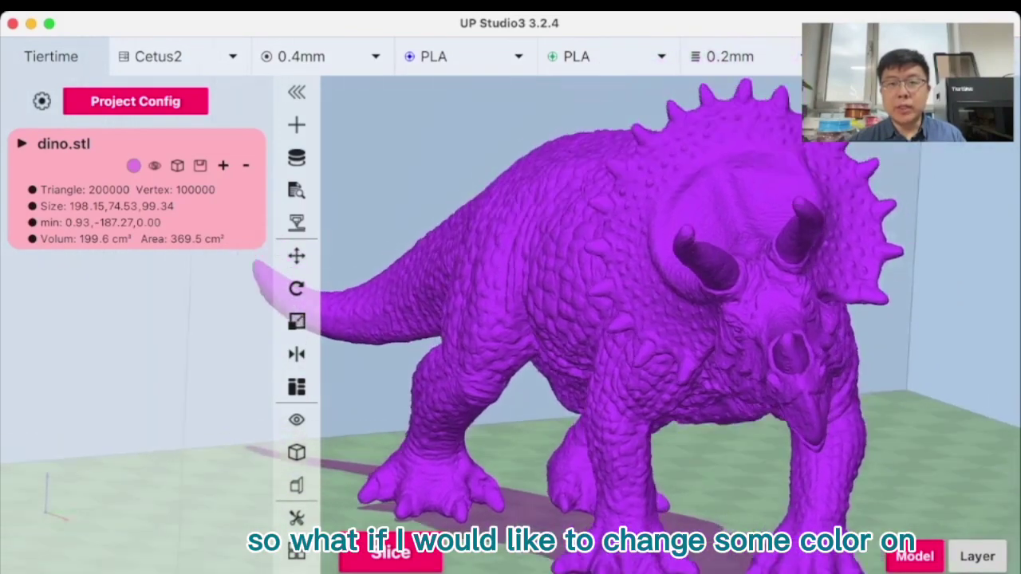
{"action": "scroll", "coordinate": [638, 319], "scroll_direction": "down", "scroll_amount": 5}
{"action": "middle_click_drag", "start_coordinate": [638, 319], "coordinate": [630, 300]}
{"action": "middle_click_drag", "start_coordinate": [478, 296], "coordinate": [642, 357]}
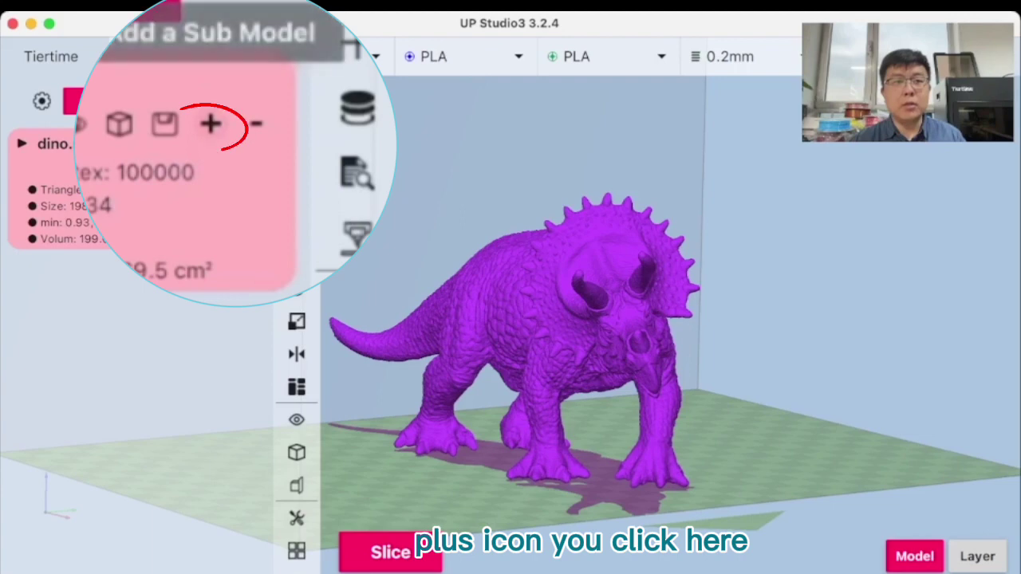
{"action": "left_click", "coordinate": [224, 165]}
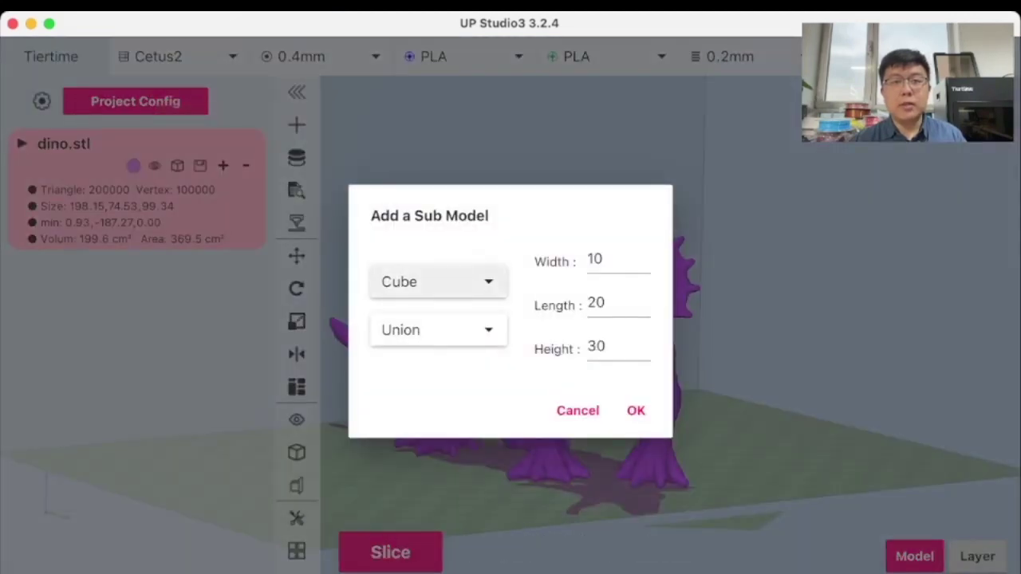
{"action": "left_click", "coordinate": [438, 281]}
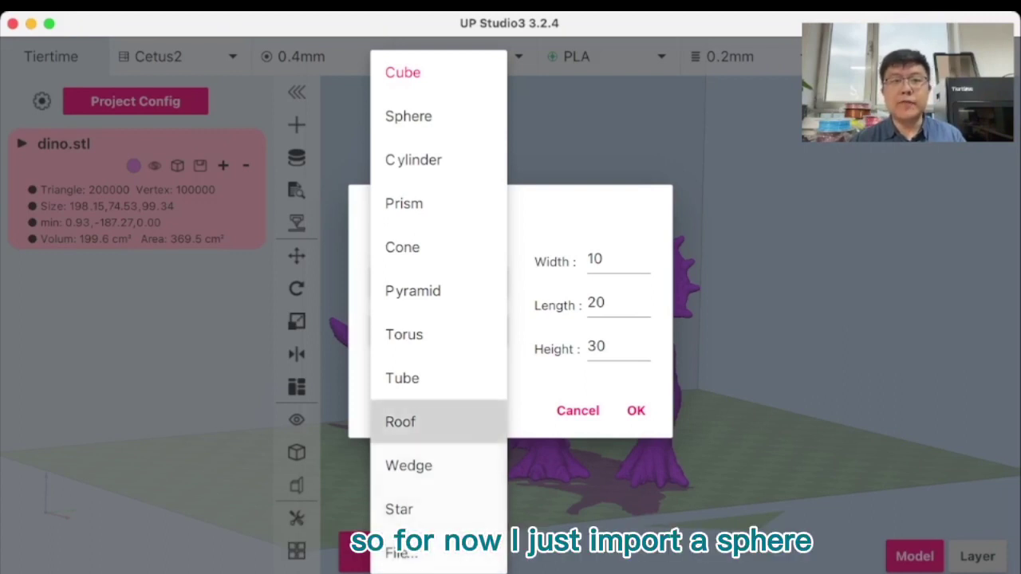
{"action": "left_click", "coordinate": [430, 116]}
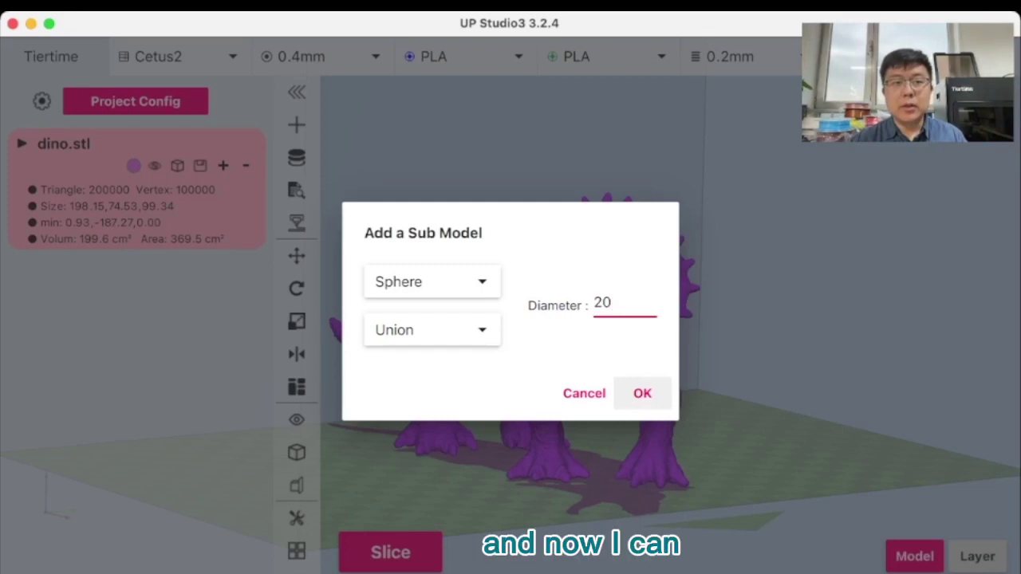
{"action": "left_click", "coordinate": [432, 330]}
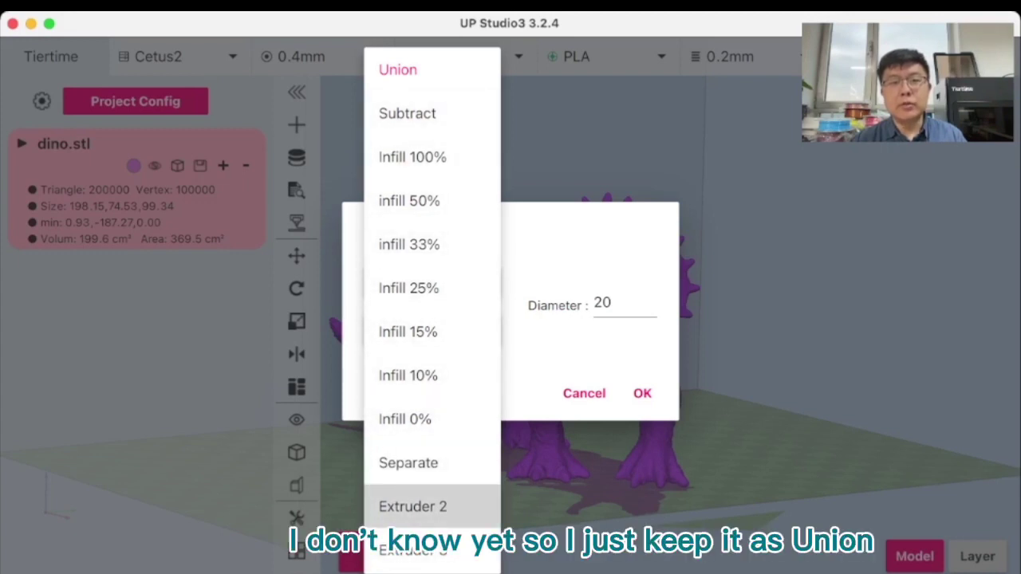
{"action": "left_click", "coordinate": [398, 70]}
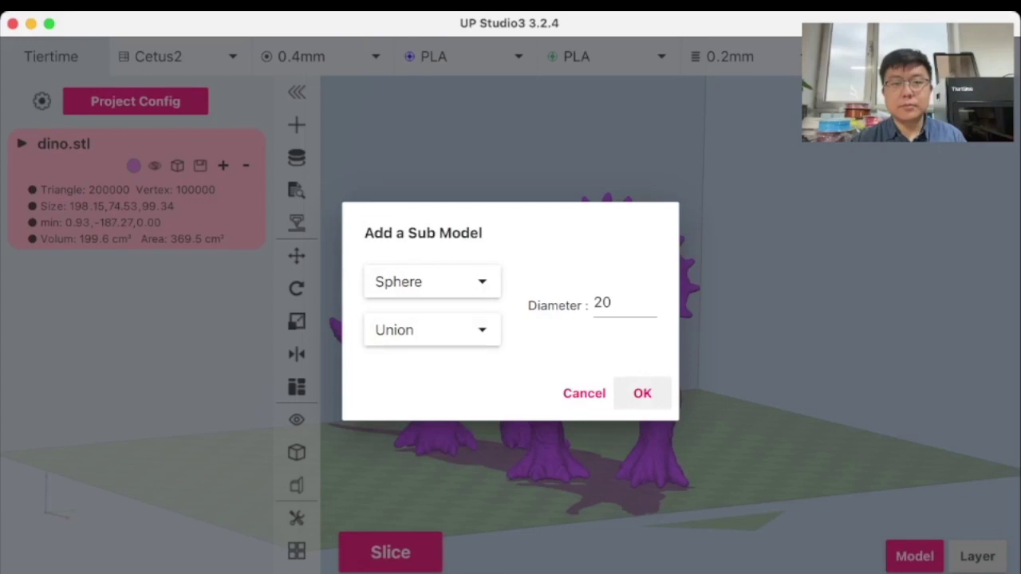
{"action": "left_click", "coordinate": [642, 393]}
- Alternate the selection between the sphere sub model and the main dinosaur model to compare how each is highlighted
{"action": "scroll", "coordinate": [642, 393], "scroll_direction": "down", "scroll_amount": 5}
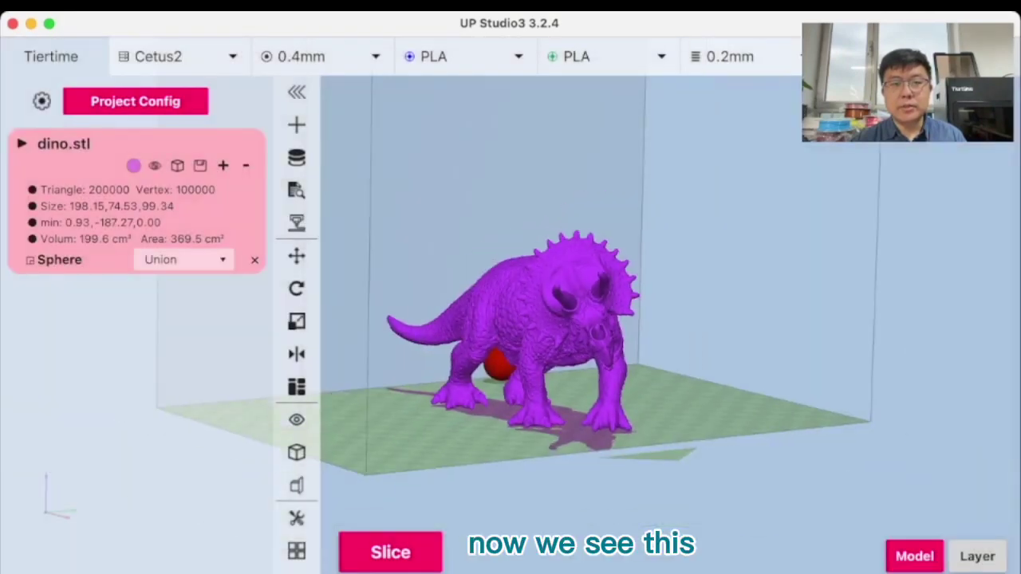
{"action": "mouse_move", "coordinate": [642, 393]}
{"action": "middle_mouse_down"}
{"action": "mouse_move", "coordinate": [527, 371]}
{"action": "mouse_move", "coordinate": [479, 399]}
{"action": "mouse_move", "coordinate": [638, 385]}
{"action": "middle_mouse_up"}
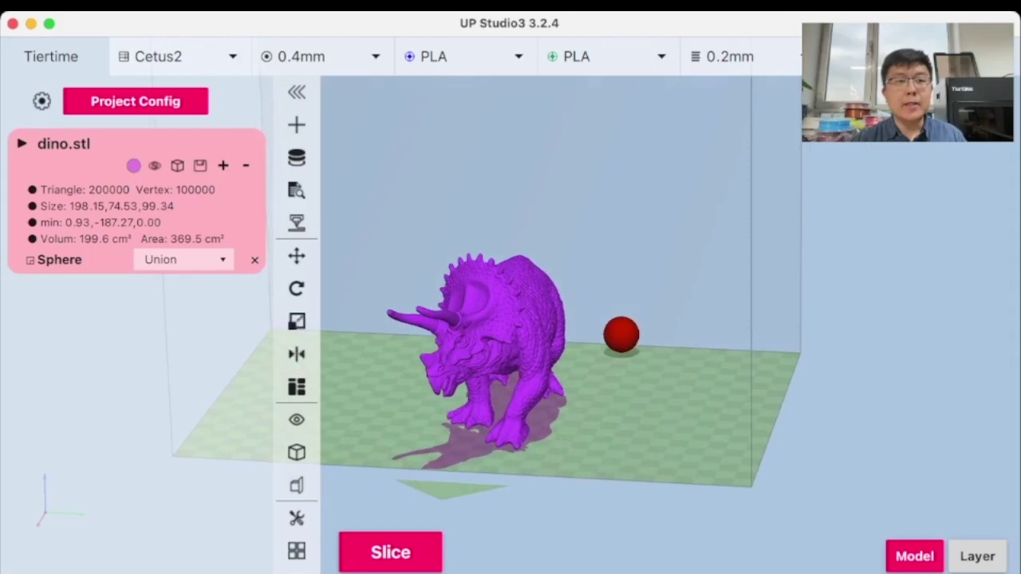
{"action": "left_click", "coordinate": [78, 260]}
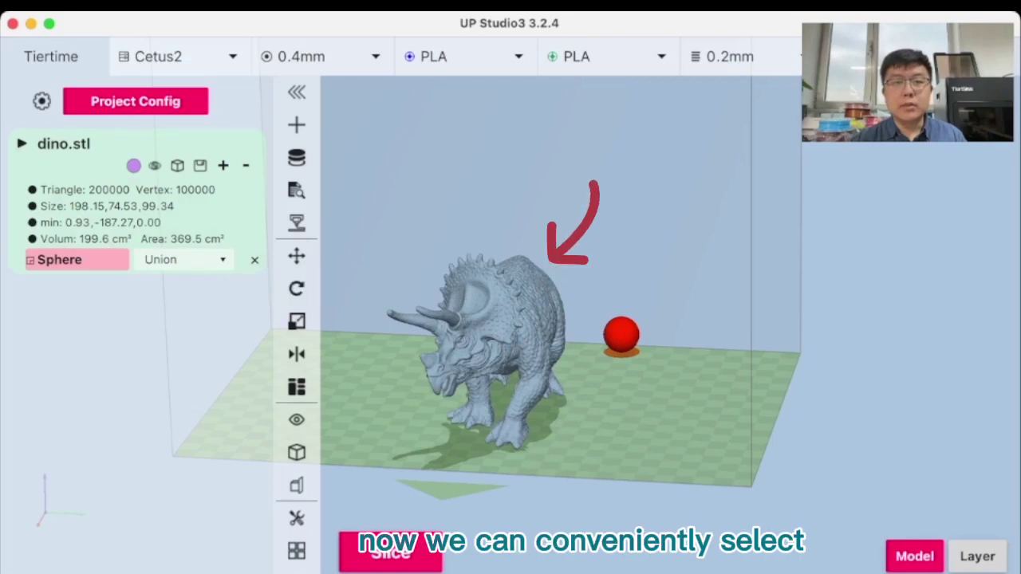
{"action": "left_click", "coordinate": [518, 319]}
{"action": "left_click", "coordinate": [621, 334]}
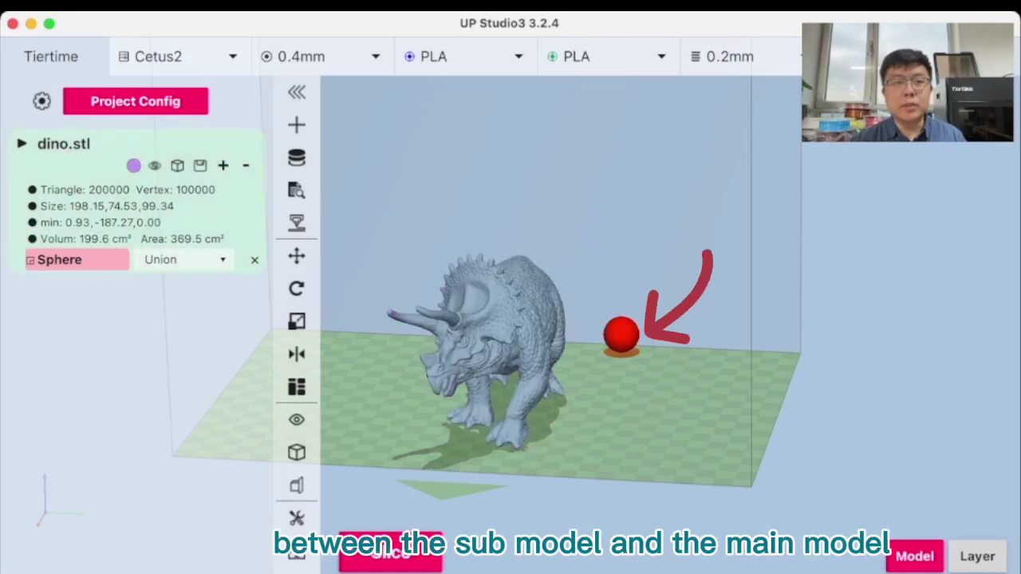
{"action": "left_click", "coordinate": [519, 319]}
{"action": "left_click", "coordinate": [621, 335]}
{"action": "left_click", "coordinate": [518, 319]}
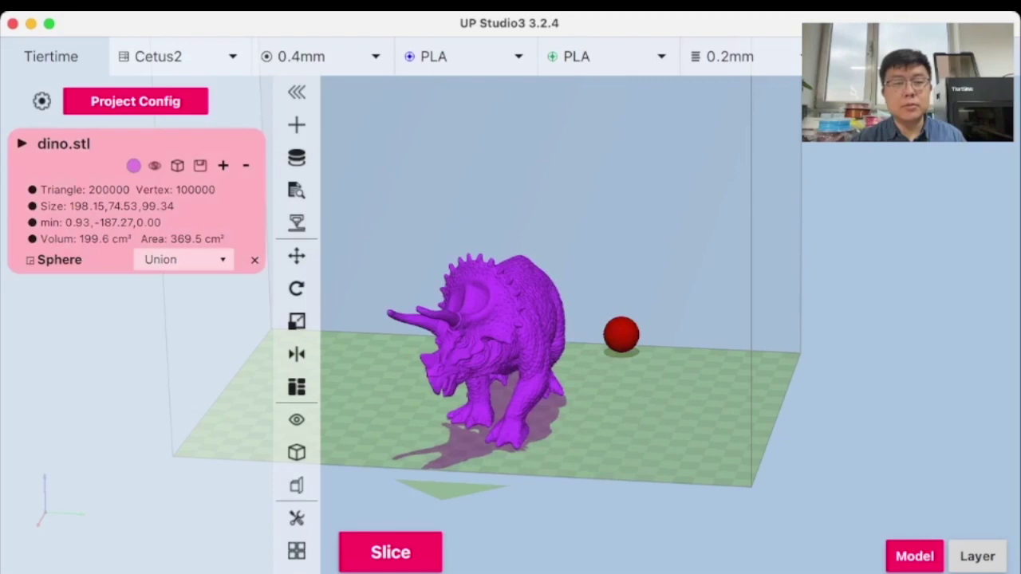
{"action": "left_click", "coordinate": [621, 334]}
{"action": "left_click", "coordinate": [519, 319]}
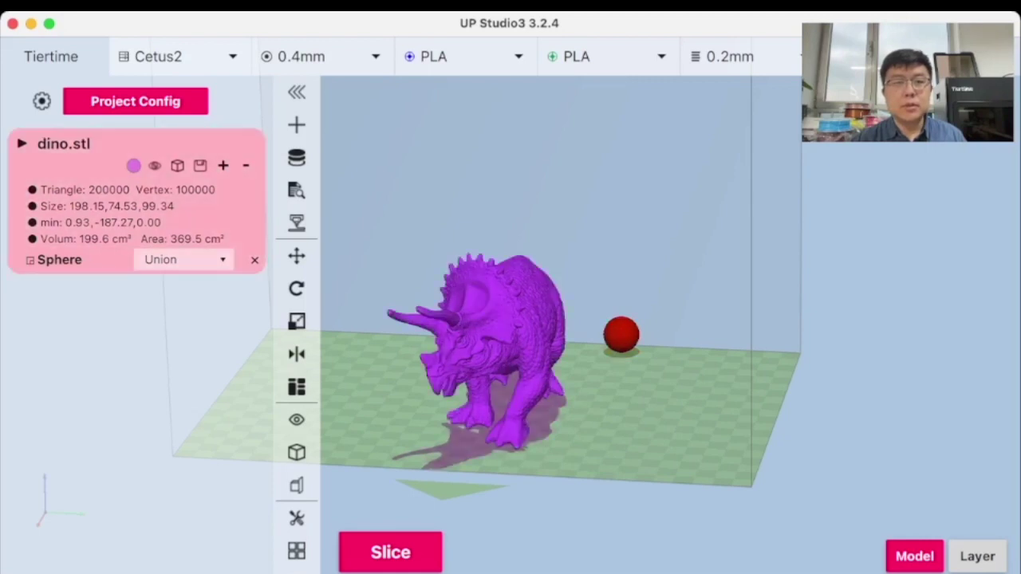
- Move the sphere sub model beside the dinosaur's body, raised above the plate, and scale it by 1.5 on all axes
{"action": "left_click", "coordinate": [621, 334]}
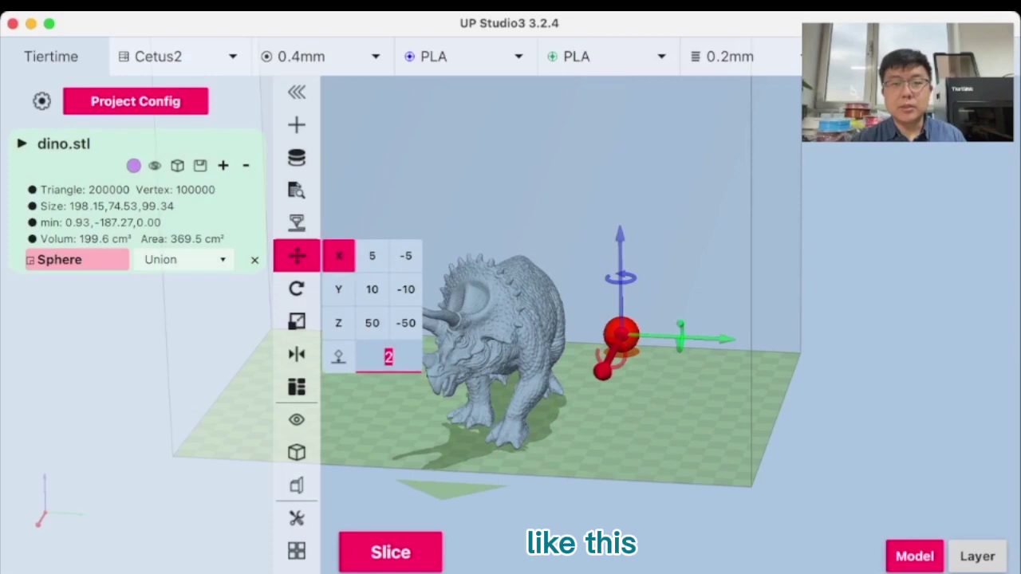
{"action": "left_click_drag", "start_coordinate": [621, 334], "coordinate": [574, 394]}
{"action": "left_click_drag", "start_coordinate": [572, 320], "coordinate": [573, 297]}
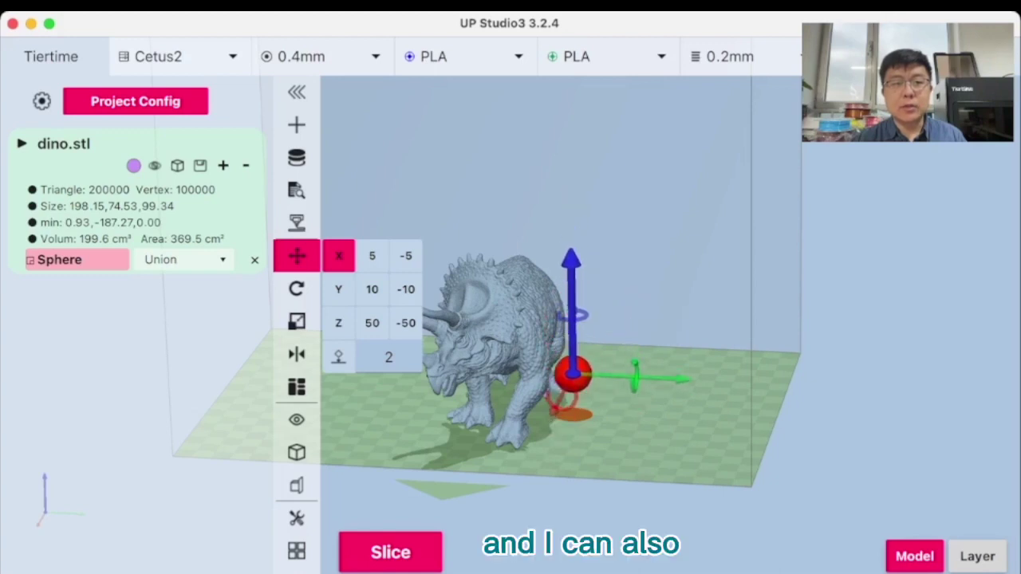
{"action": "left_click", "coordinate": [297, 321]}
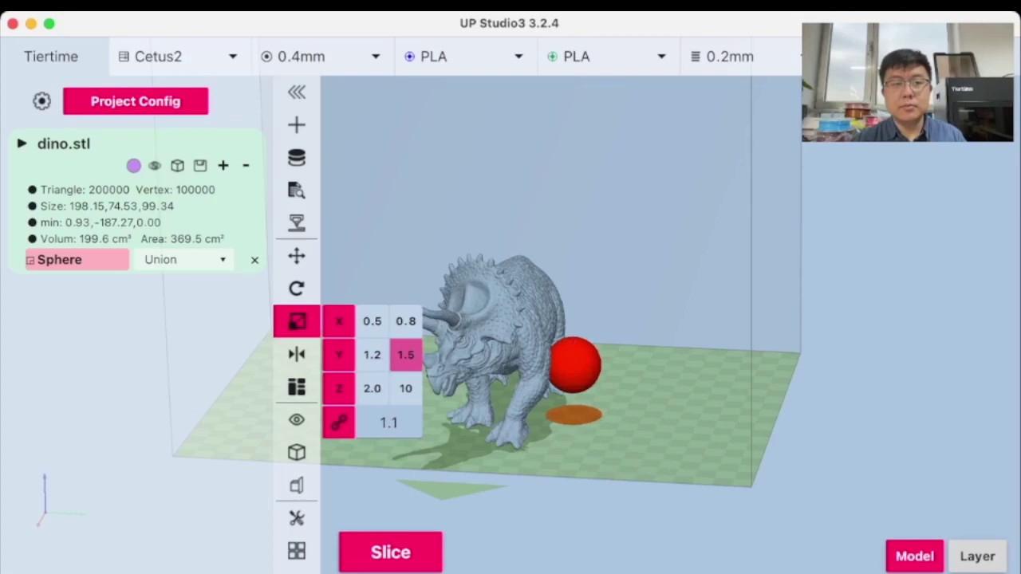
- Scale the sphere sub model by 1.5 on all axes and move it up and across to overlap the dinosaur's horns
{"action": "left_click", "coordinate": [406, 355]}
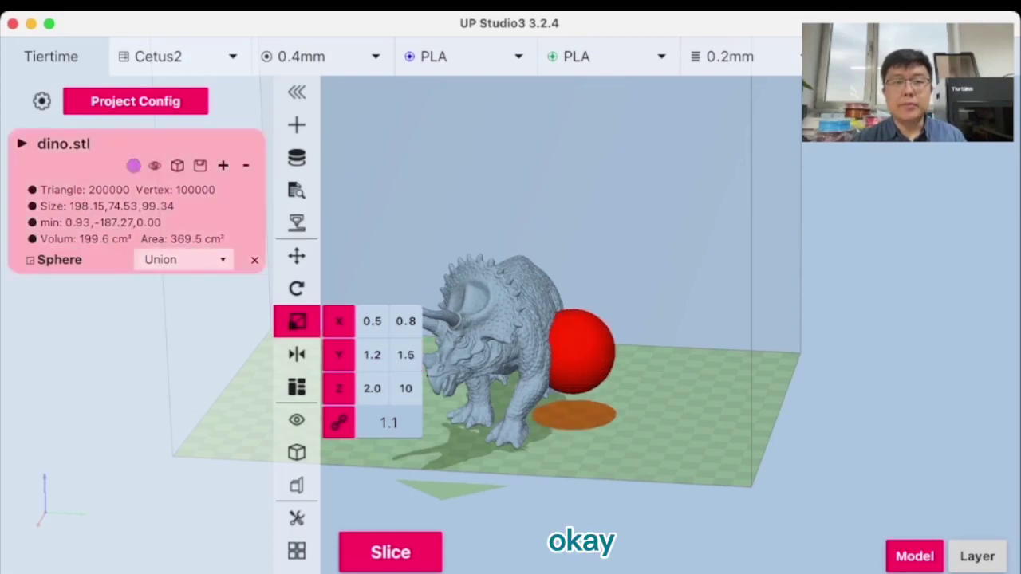
{"action": "left_click", "coordinate": [510, 343]}
{"action": "middle_click_drag", "start_coordinate": [510, 343], "coordinate": [435, 326]}
{"action": "left_click", "coordinate": [296, 256]}
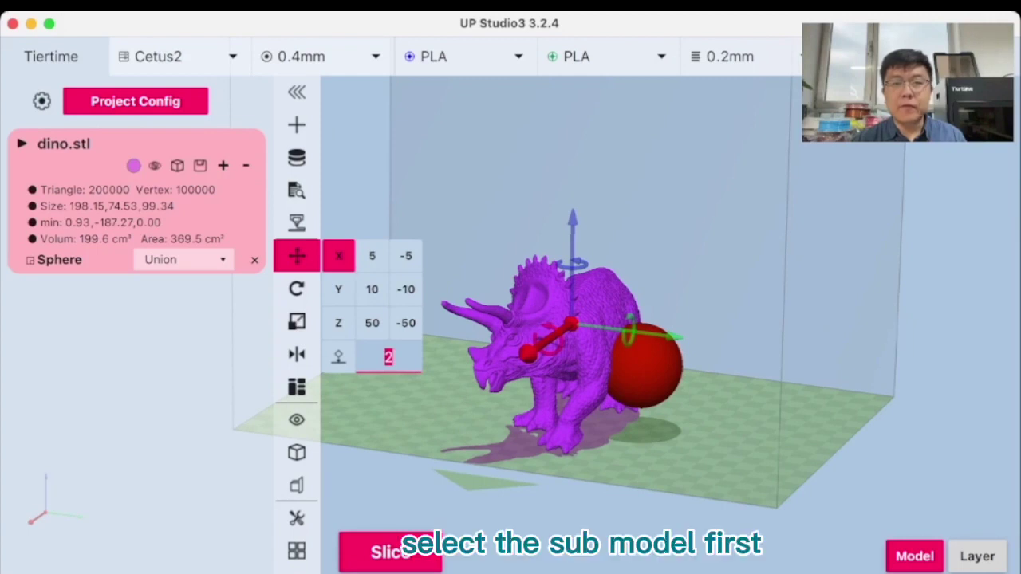
{"action": "left_click", "coordinate": [61, 260]}
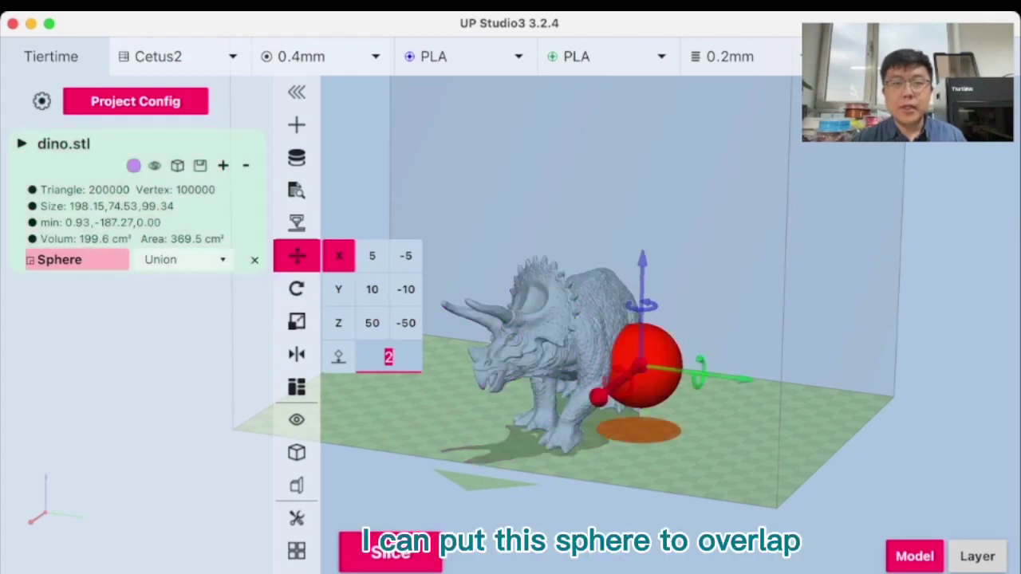
{"action": "left_click_drag", "start_coordinate": [643, 251], "coordinate": [643, 193]}
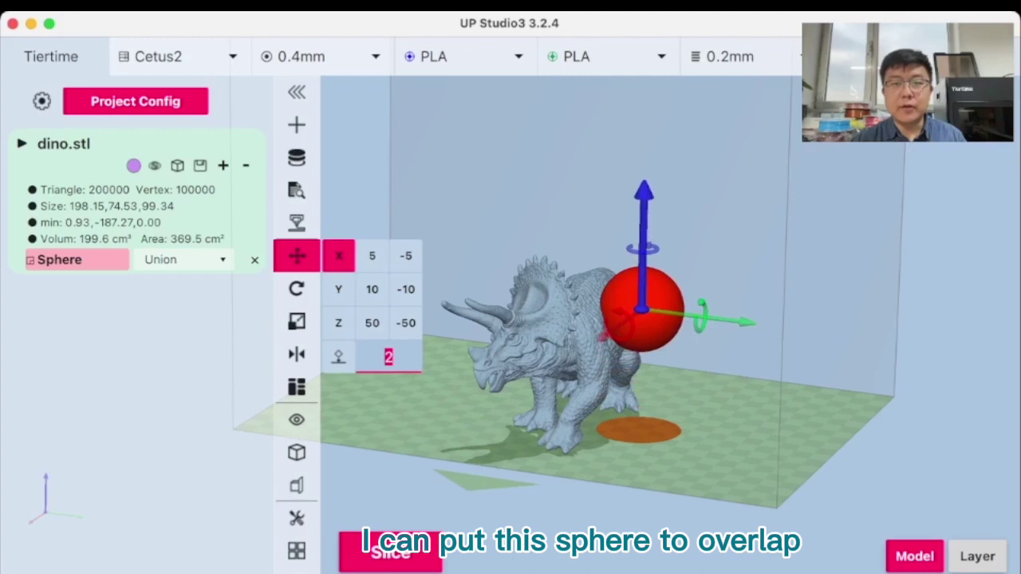
{"action": "left_click_drag", "start_coordinate": [659, 312], "coordinate": [470, 331]}
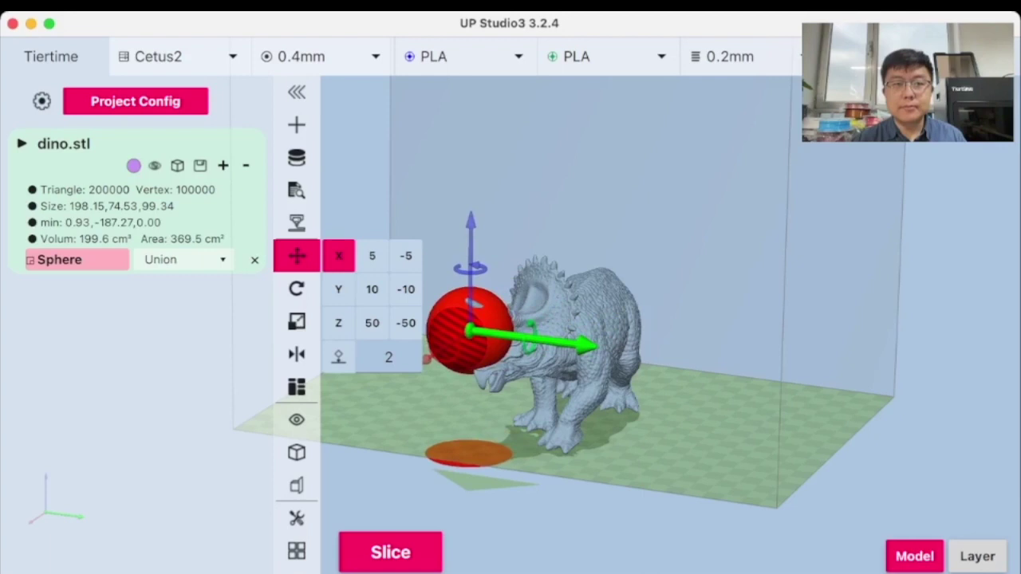
{"action": "left_click_drag", "start_coordinate": [470, 232], "coordinate": [471, 190]}
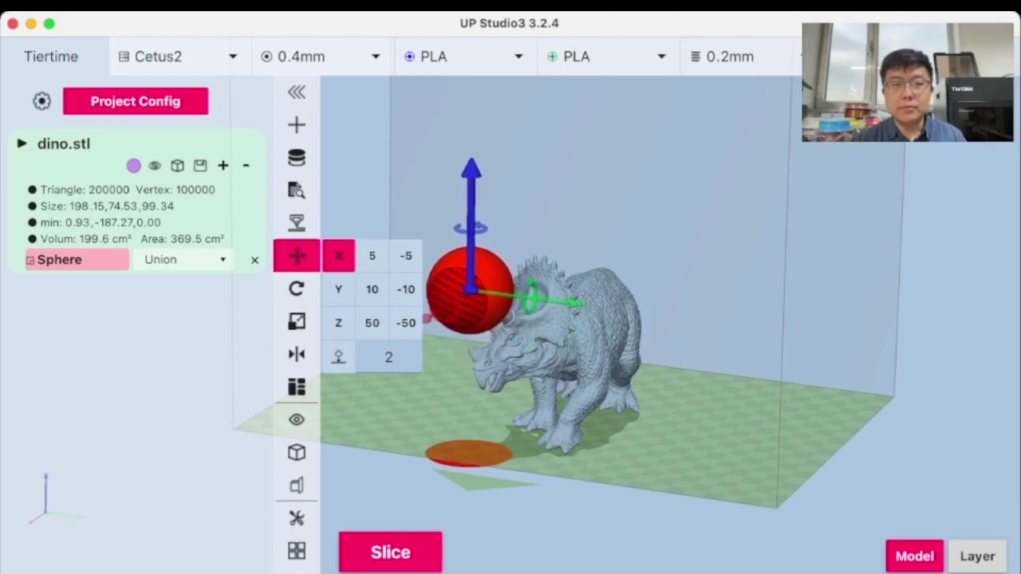
{"action": "middle_click_drag", "start_coordinate": [606, 335], "coordinate": [789, 311]}
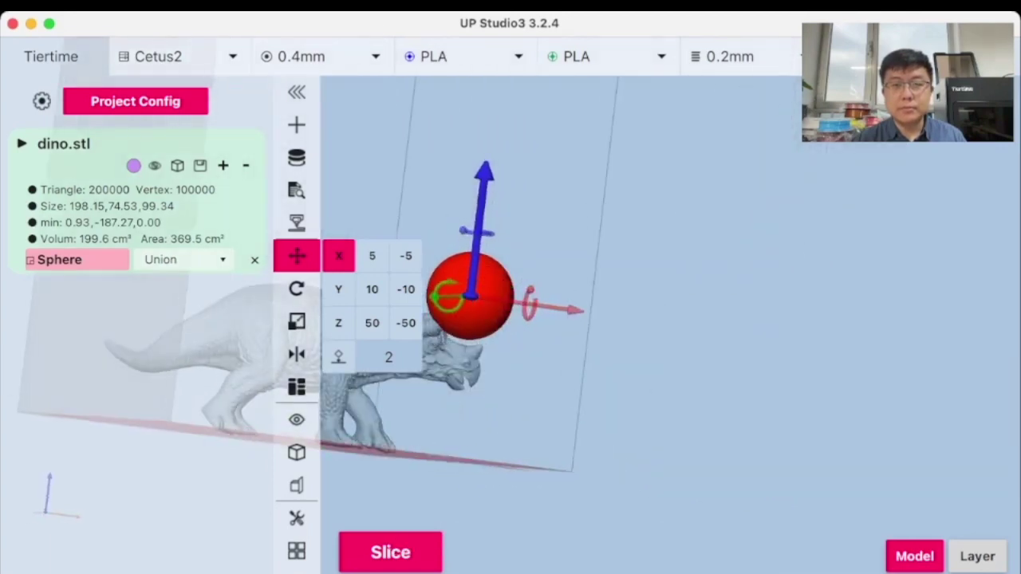
{"action": "middle_click_drag", "start_coordinate": [510, 382], "coordinate": [375, 374]}
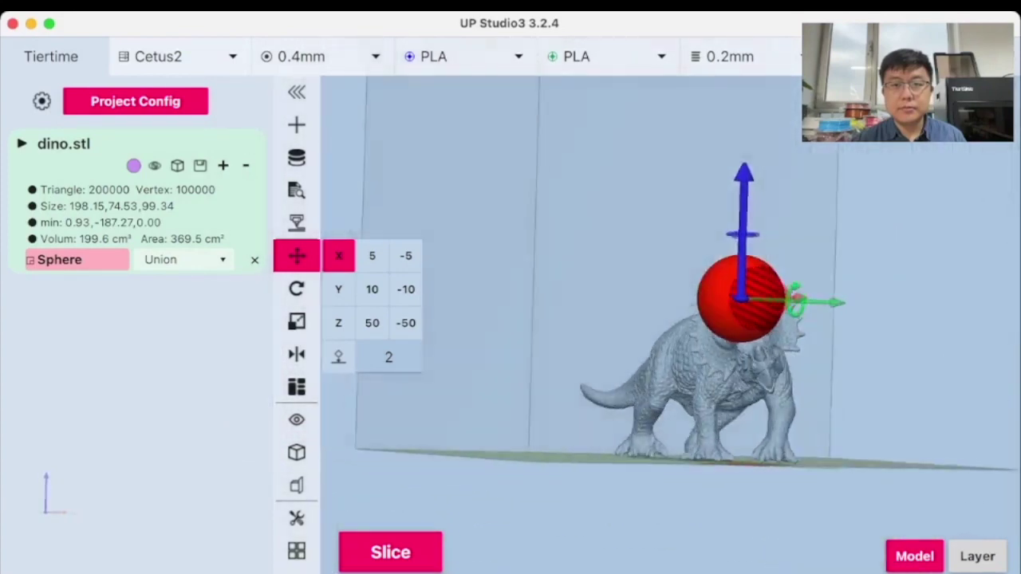
{"action": "middle_click_drag", "start_coordinate": [558, 375], "coordinate": [439, 411]}
{"action": "middle_click_drag", "start_coordinate": [678, 374], "coordinate": [486, 385]}
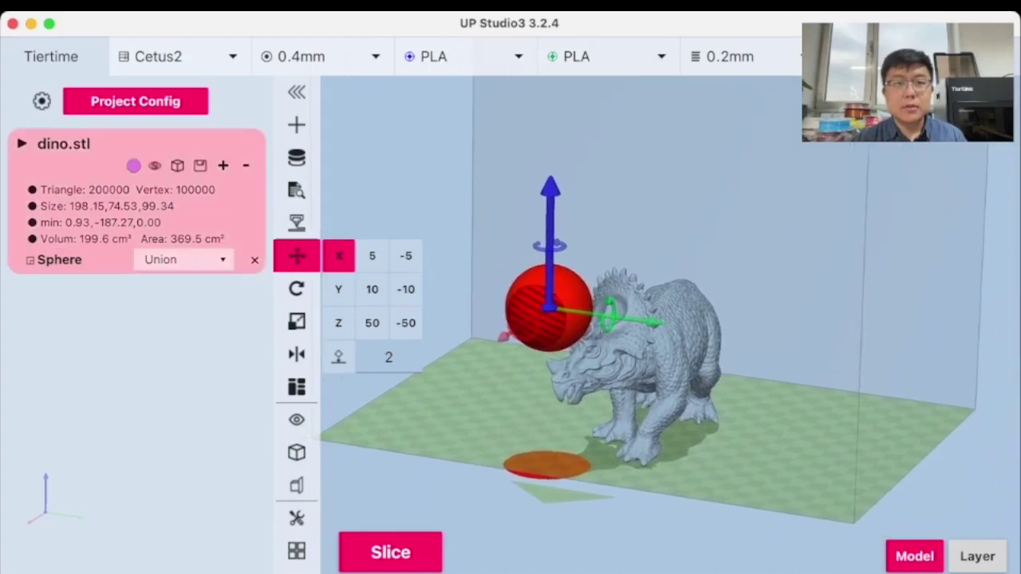
- Select dino.stl and set its sphere sub model's mode to Extruder 2
{"action": "left_click", "coordinate": [64, 145]}
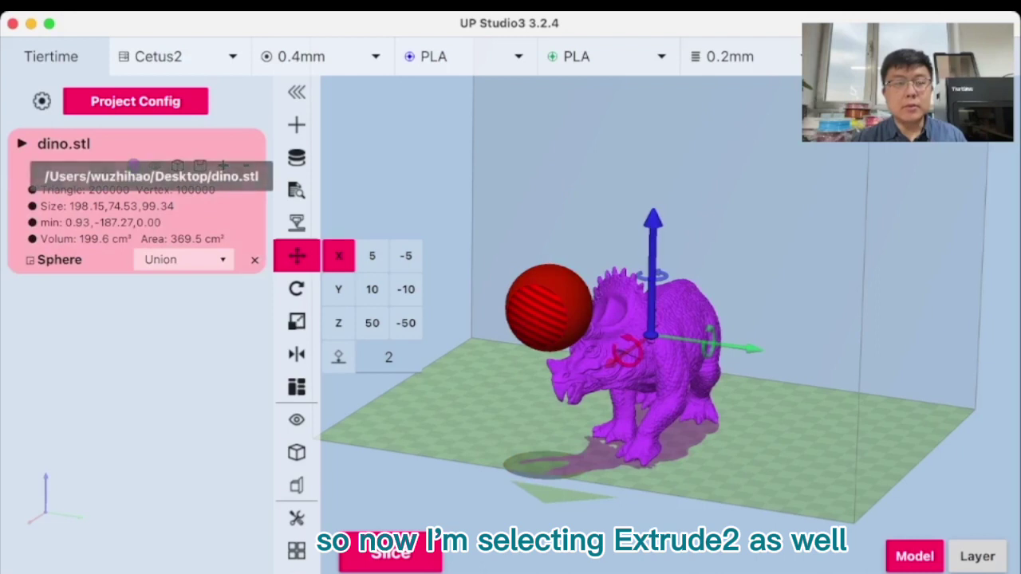
{"action": "left_click", "coordinate": [183, 259]}
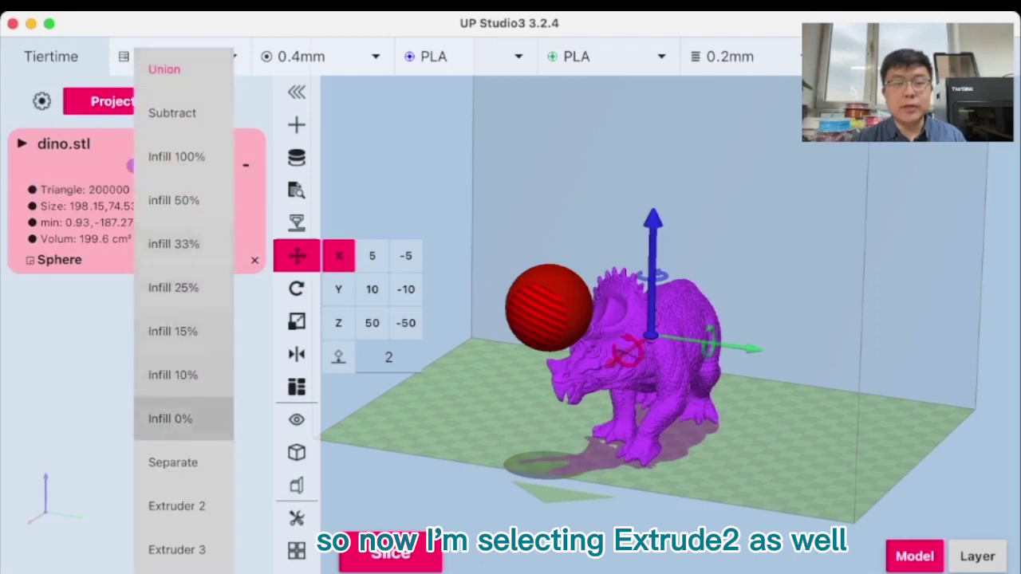
{"action": "left_click", "coordinate": [171, 503]}
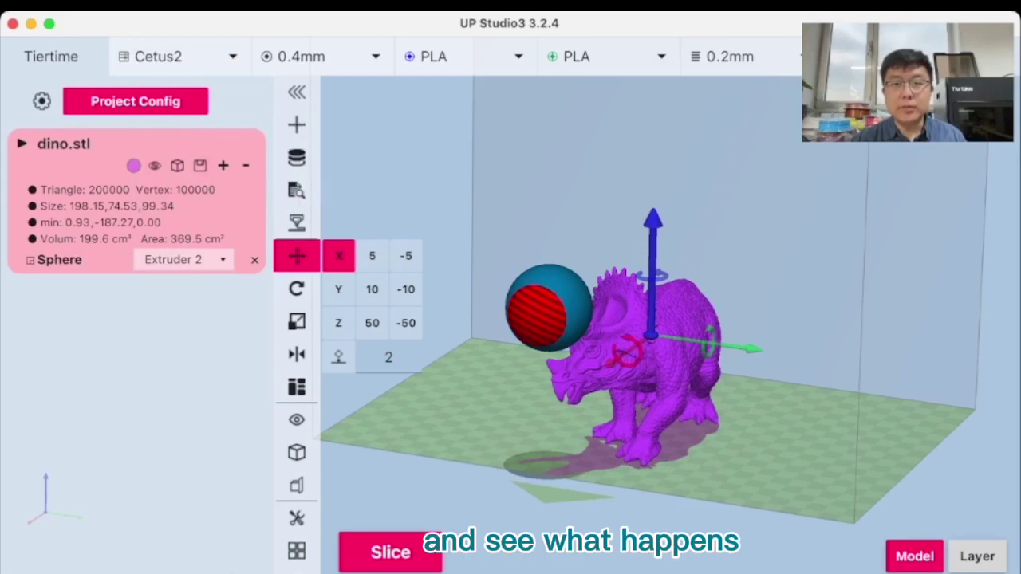
- Move the main dinosaur model together with its sphere backward along the X axis
{"action": "left_click", "coordinate": [297, 255]}
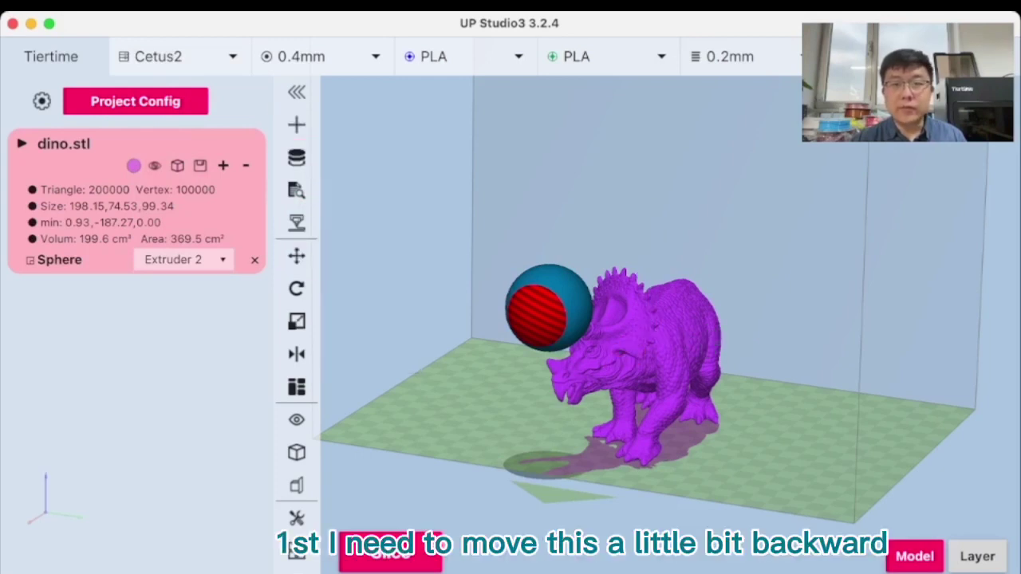
{"action": "left_click", "coordinate": [296, 256]}
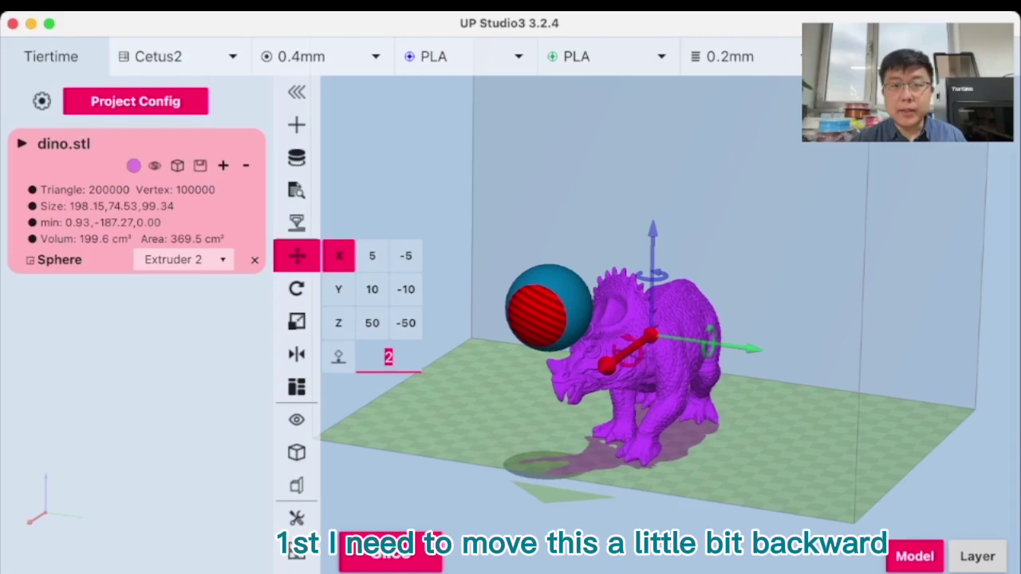
{"action": "left_click", "coordinate": [406, 256]}
{"action": "left_click", "coordinate": [406, 255]}
{"action": "mouse_move", "coordinate": [606, 431]}
{"action": "middle_mouse_down"}
{"action": "mouse_move", "coordinate": [670, 399]}
{"action": "mouse_move", "coordinate": [806, 406]}
{"action": "mouse_move", "coordinate": [670, 398]}
{"action": "mouse_move", "coordinate": [618, 413]}
{"action": "mouse_move", "coordinate": [618, 424]}
{"action": "middle_mouse_up"}
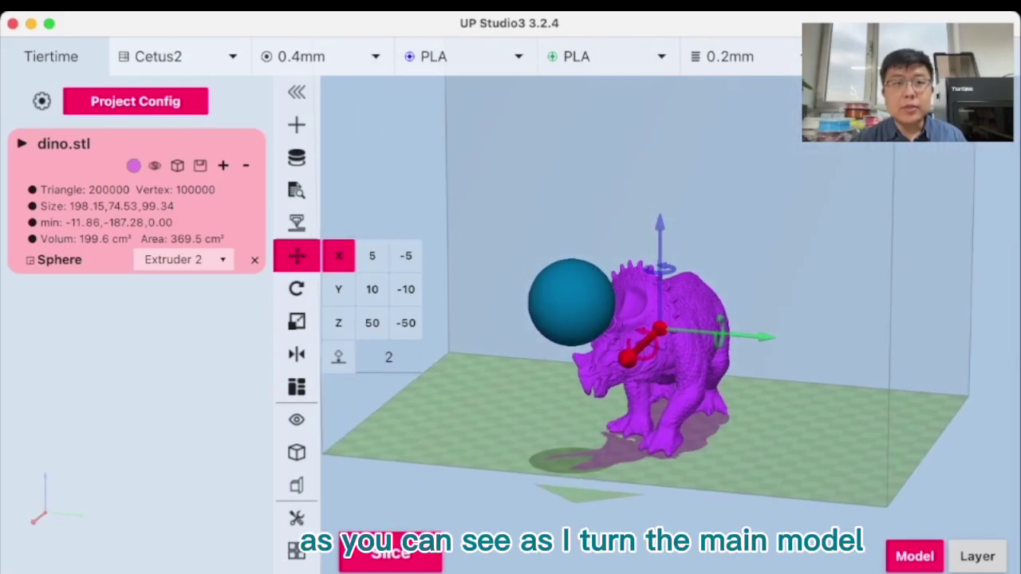
- Rotate the dinosaur model by -30 degrees about the Z axis and scale it by 0.8 on all axes
{"action": "left_click", "coordinate": [296, 288]}
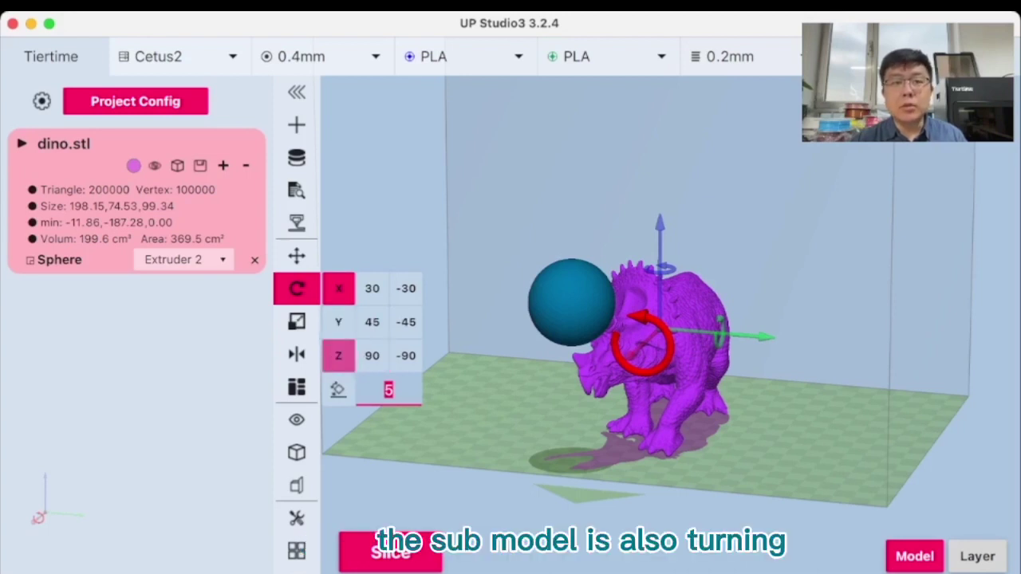
{"action": "left_click", "coordinate": [338, 356]}
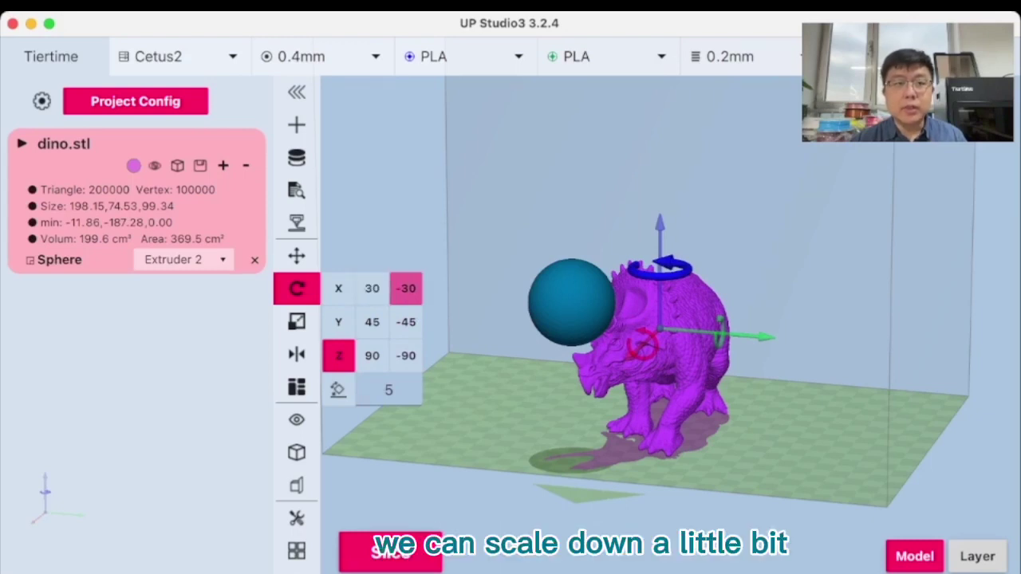
{"action": "left_click", "coordinate": [406, 288]}
{"action": "left_click", "coordinate": [297, 321]}
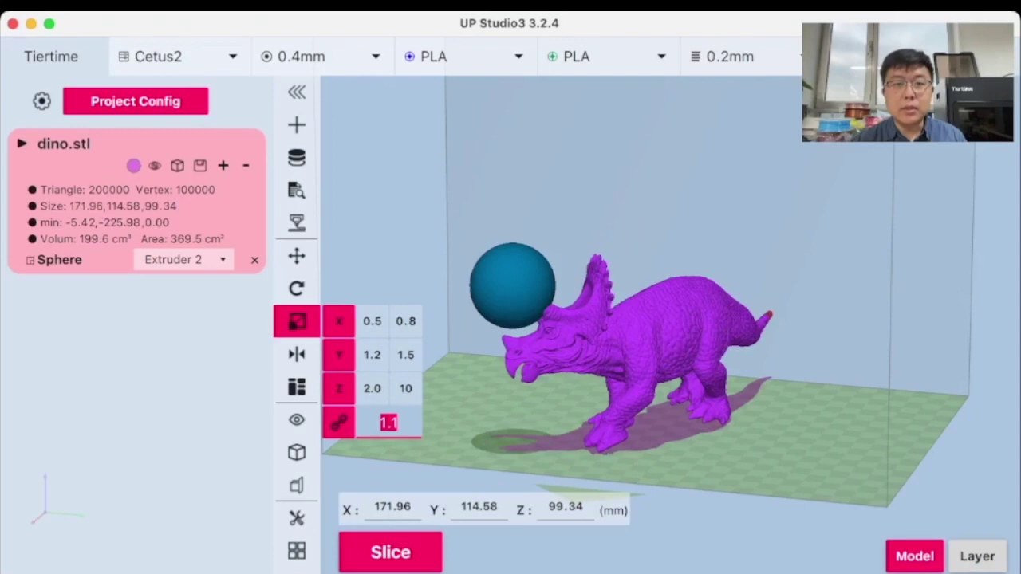
{"action": "left_click", "coordinate": [406, 321]}
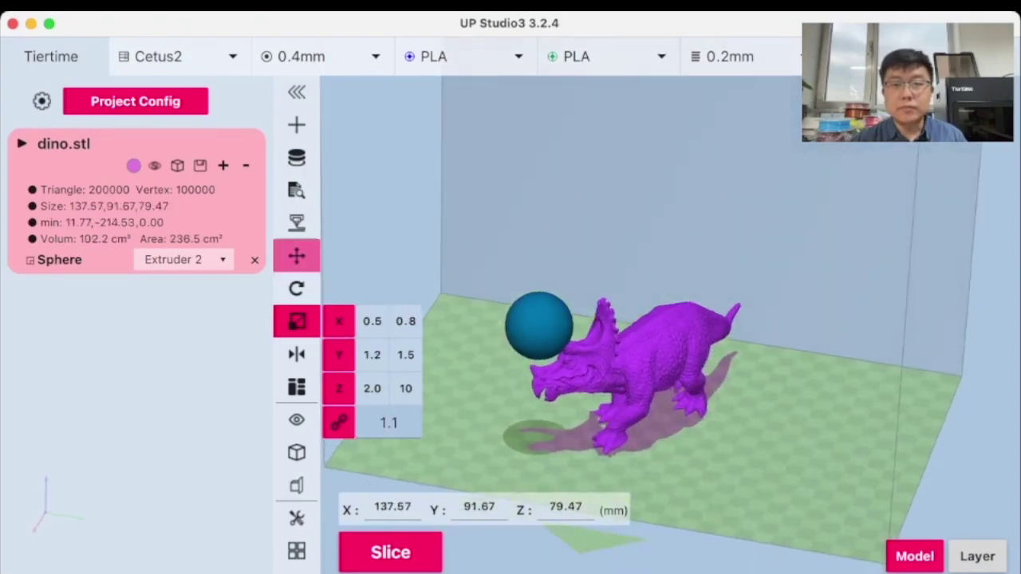
- Move the dinosaur with its sphere toward the front of the build plate along the X axis
{"action": "left_click", "coordinate": [296, 256]}
{"action": "left_click_drag", "start_coordinate": [636, 358], "coordinate": [617, 383]}
{"action": "middle_click_drag", "start_coordinate": [617, 383], "coordinate": [653, 255]}
{"action": "scroll", "coordinate": [621, 351], "scroll_direction": "up", "scroll_amount": 5}
{"action": "scroll", "coordinate": [578, 276], "scroll_direction": "up", "scroll_amount": 3}
{"action": "middle_click_drag", "start_coordinate": [669, 476], "coordinate": [583, 474]}
{"action": "left_click", "coordinate": [297, 256]}
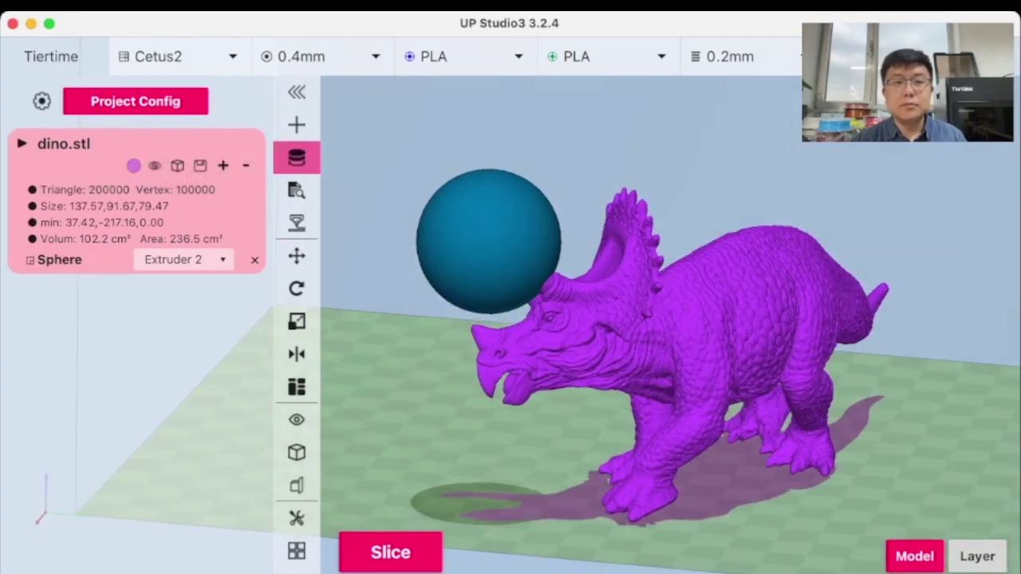
- Slice the dinosaur and cut the layer preview with a cross-section plane through the sphere and horns
{"action": "left_click", "coordinate": [296, 158]}
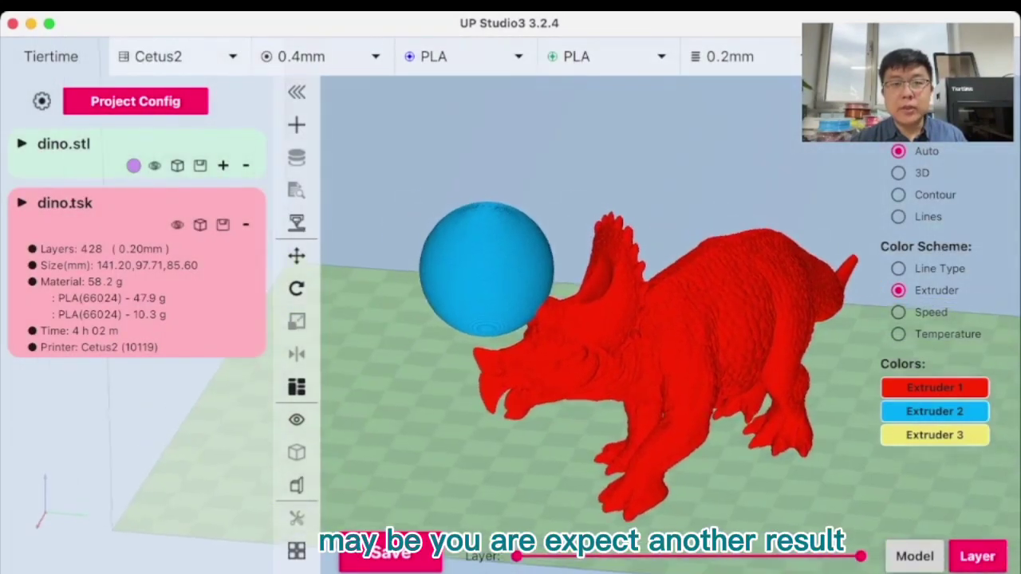
{"action": "middle_click_drag", "start_coordinate": [590, 335], "coordinate": [550, 331]}
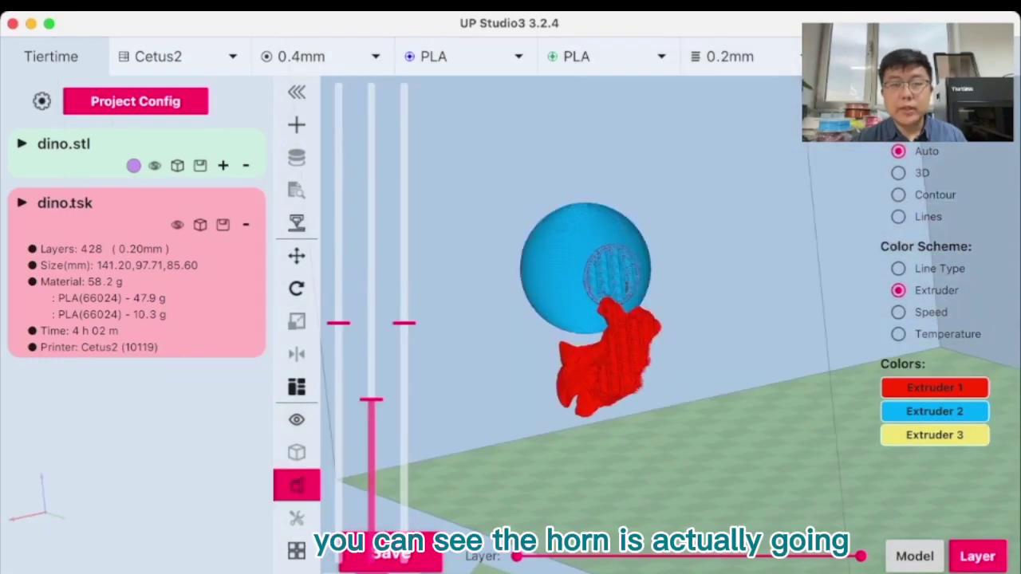
{"action": "left_click_drag", "start_coordinate": [371, 399], "coordinate": [370, 458]}
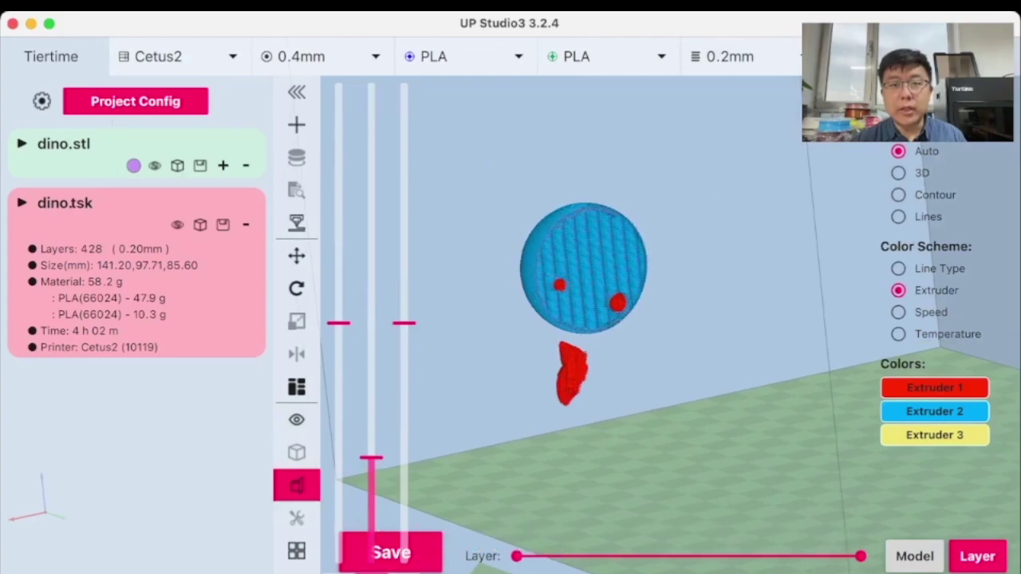
- Examine the cross-section of the sliced sphere up close to see which extruder prints the horns inside it
{"action": "scroll", "coordinate": [584, 311], "scroll_direction": "up", "scroll_amount": 5}
{"action": "middle_click_drag", "start_coordinate": [627, 263], "coordinate": [518, 329]}
{"action": "scroll", "coordinate": [577, 258], "scroll_direction": "up", "scroll_amount": 5}
{"action": "scroll", "coordinate": [558, 256], "scroll_direction": "down", "scroll_amount": 5}
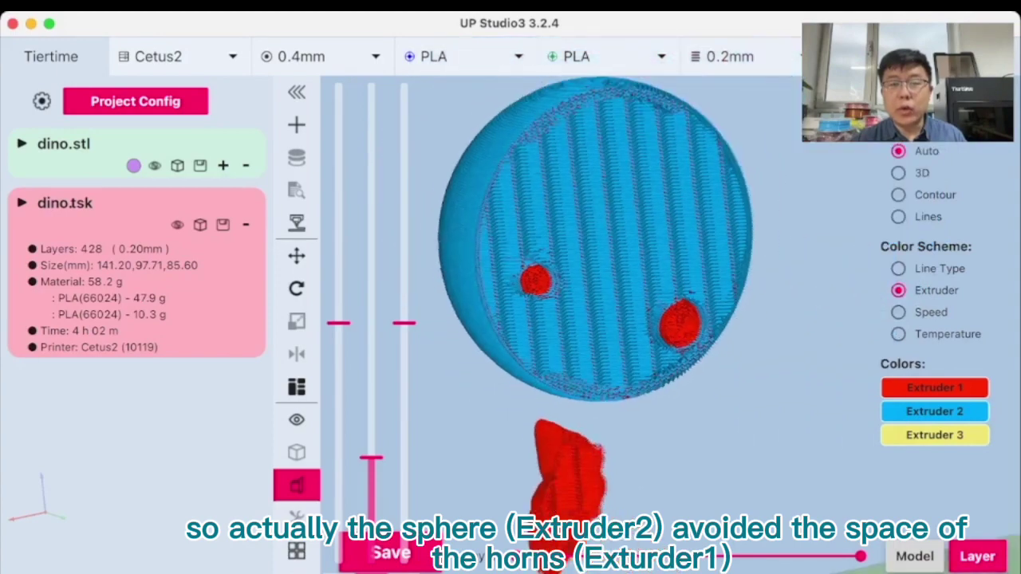
{"action": "middle_click_drag", "start_coordinate": [559, 255], "coordinate": [666, 259]}
{"action": "scroll", "coordinate": [638, 260], "scroll_direction": "up", "scroll_amount": 3}
{"action": "scroll", "coordinate": [558, 256], "scroll_direction": "down", "scroll_amount": 5}
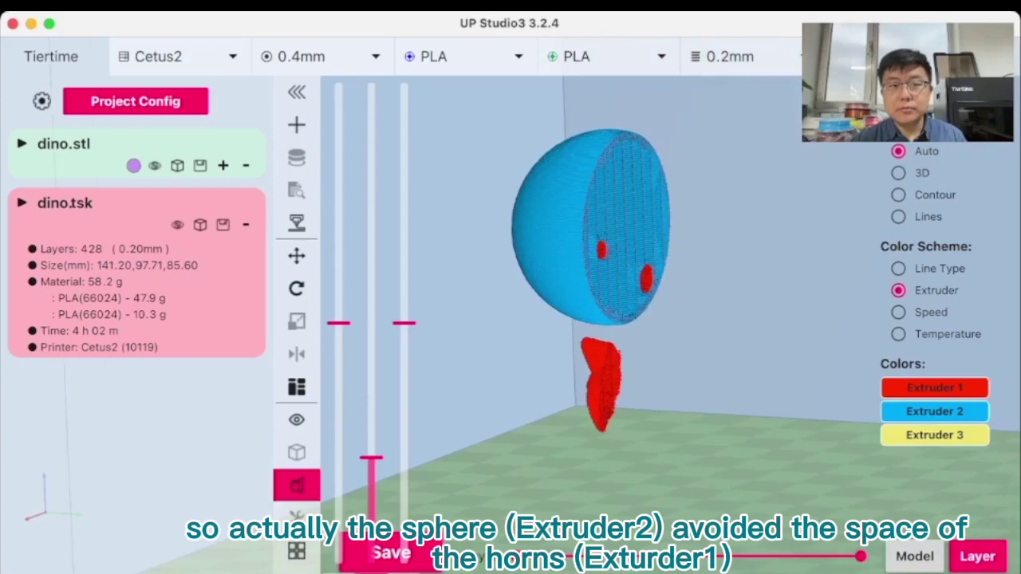
{"action": "mouse_move", "coordinate": [558, 255]}
{"action": "middle_mouse_down"}
{"action": "mouse_move", "coordinate": [638, 251]}
{"action": "mouse_move", "coordinate": [564, 259]}
{"action": "middle_mouse_up"}
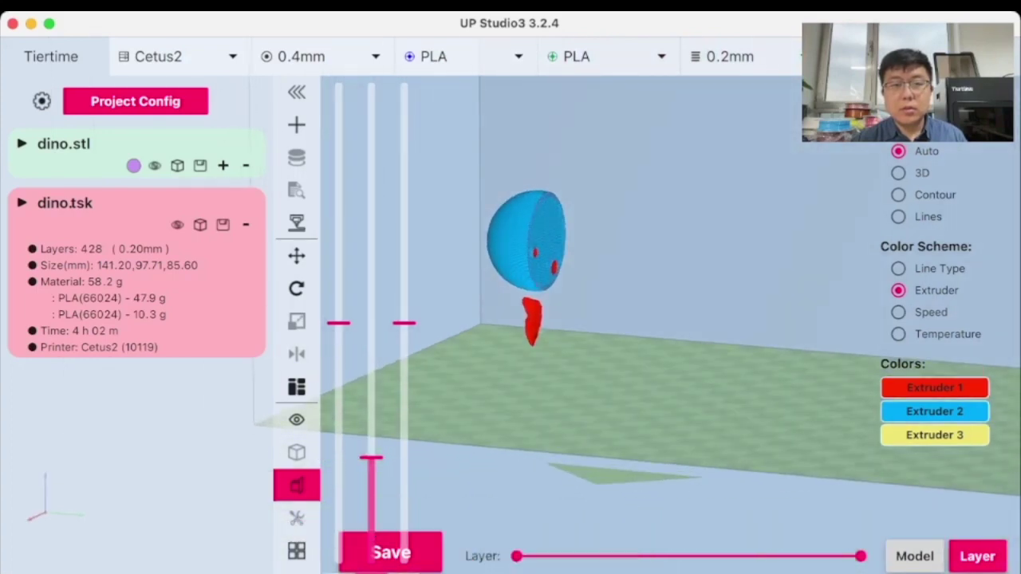
- Turn off the cross-section of the layer preview and remove the sliced result dino.tsk from the project
{"action": "double_click", "coordinate": [370, 458]}
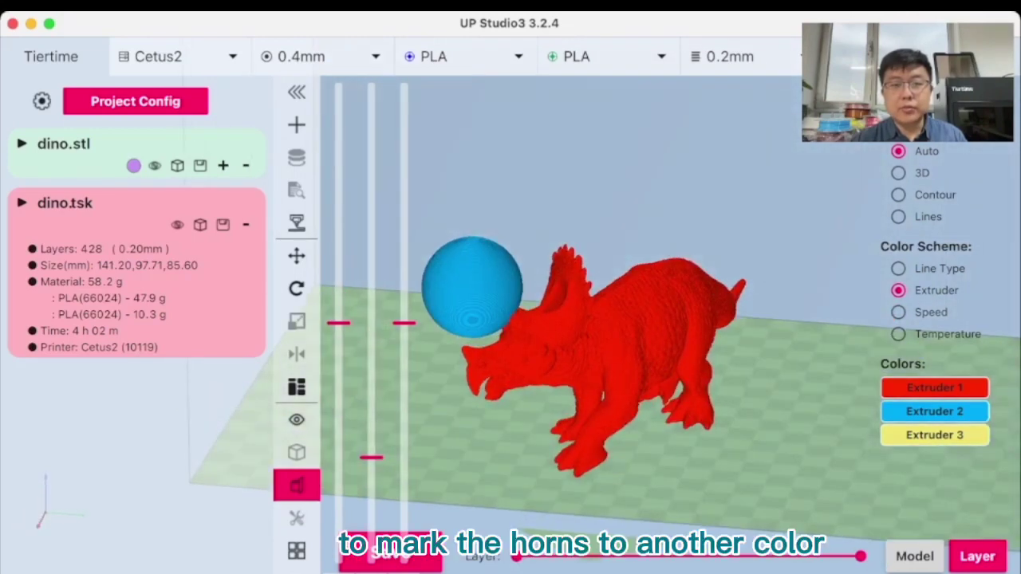
{"action": "left_click", "coordinate": [297, 485]}
{"action": "middle_click_drag", "start_coordinate": [558, 335], "coordinate": [599, 305]}
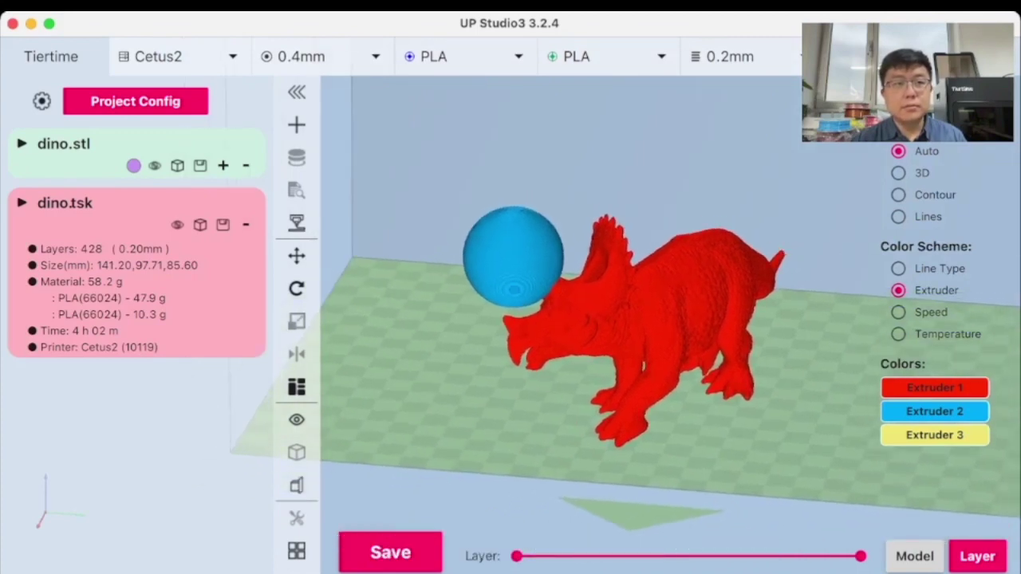
{"action": "left_click", "coordinate": [246, 225]}
- Reselect dino.stl, expand its details and change its sphere sub model to Separate mode
{"action": "left_click", "coordinate": [63, 145]}
{"action": "left_click", "coordinate": [23, 143]}
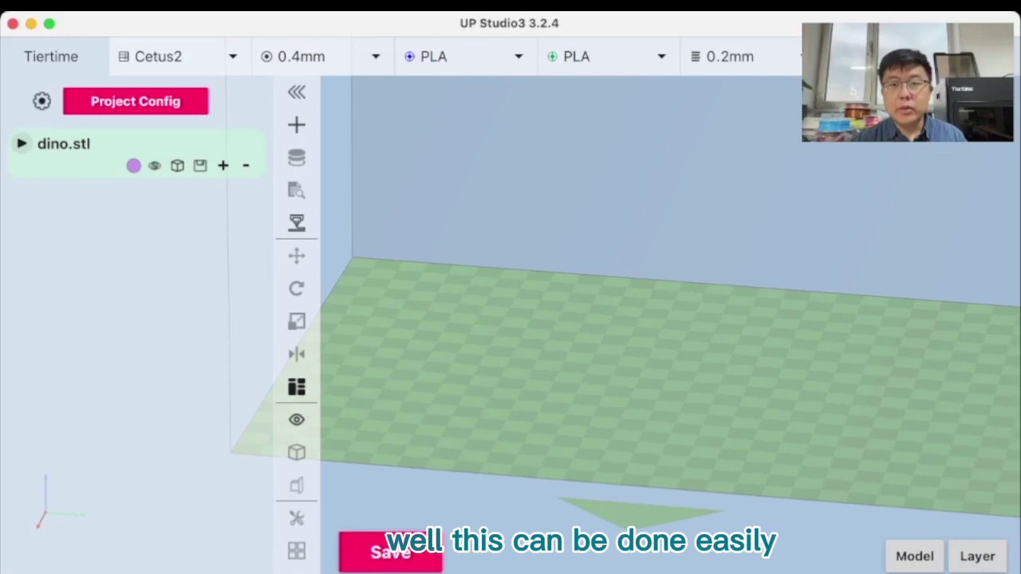
{"action": "left_click", "coordinate": [61, 260]}
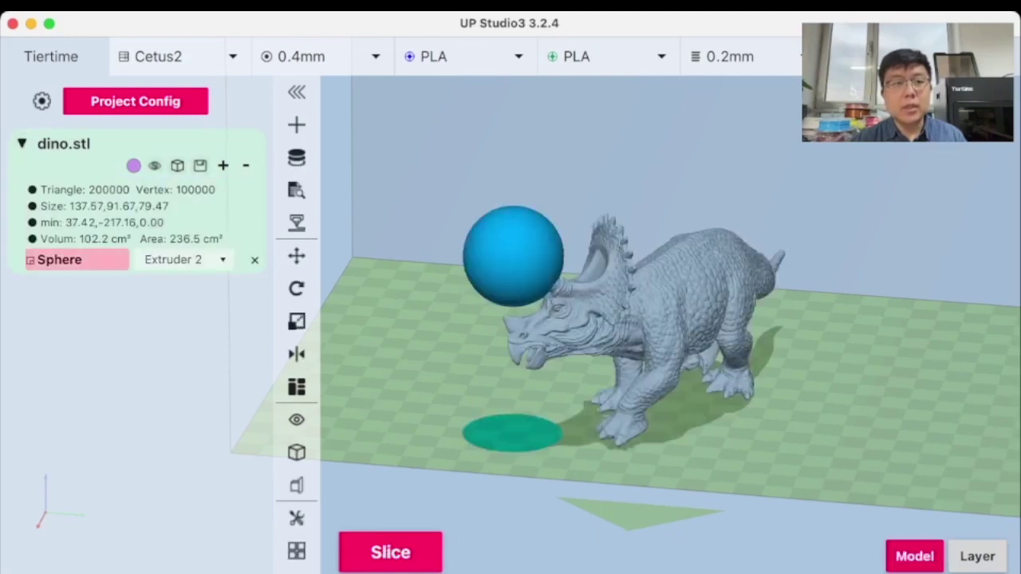
{"action": "scroll", "coordinate": [511, 309], "scroll_direction": "up", "scroll_amount": 2}
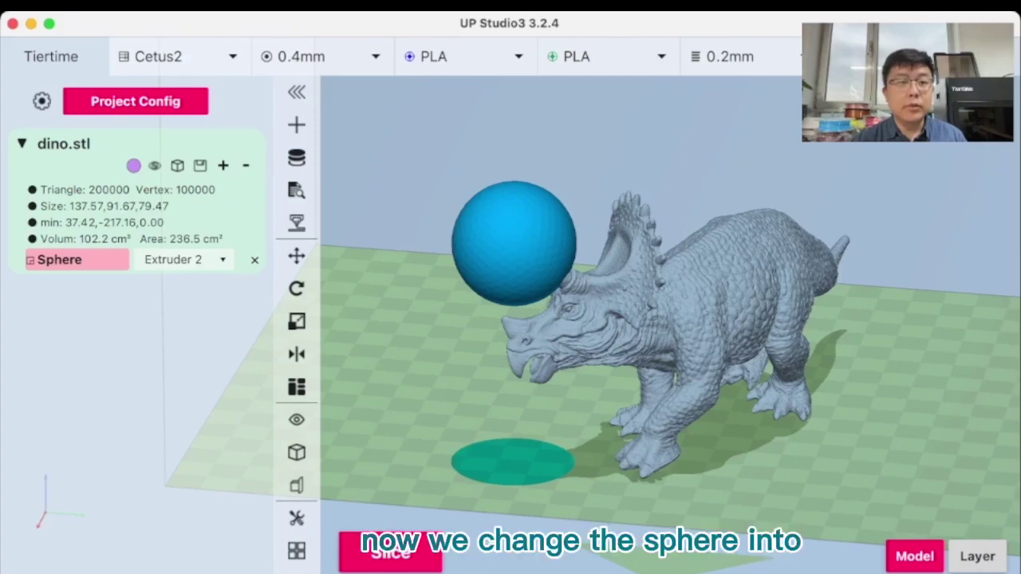
{"action": "left_click", "coordinate": [187, 260]}
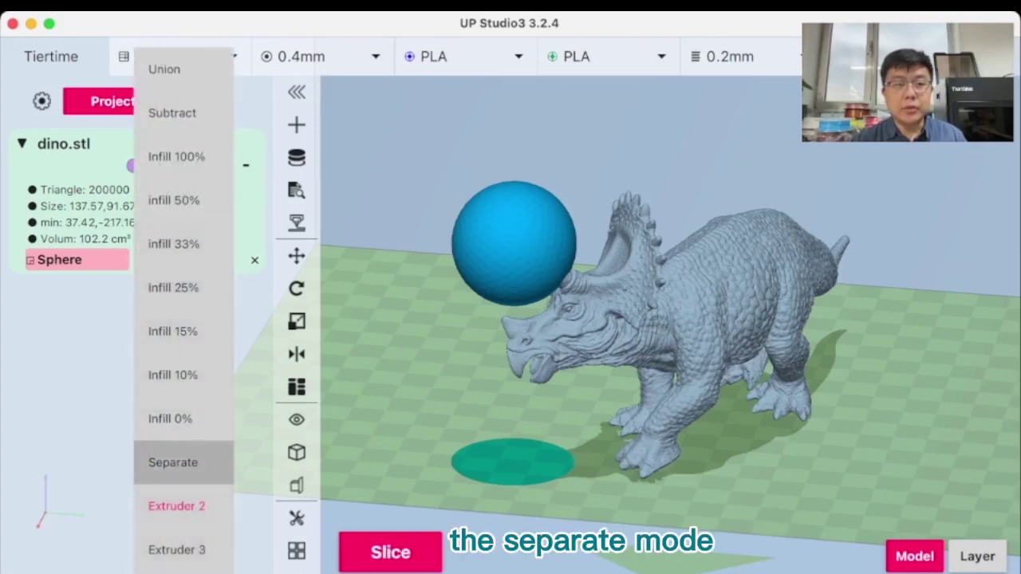
{"action": "left_click", "coordinate": [173, 462]}
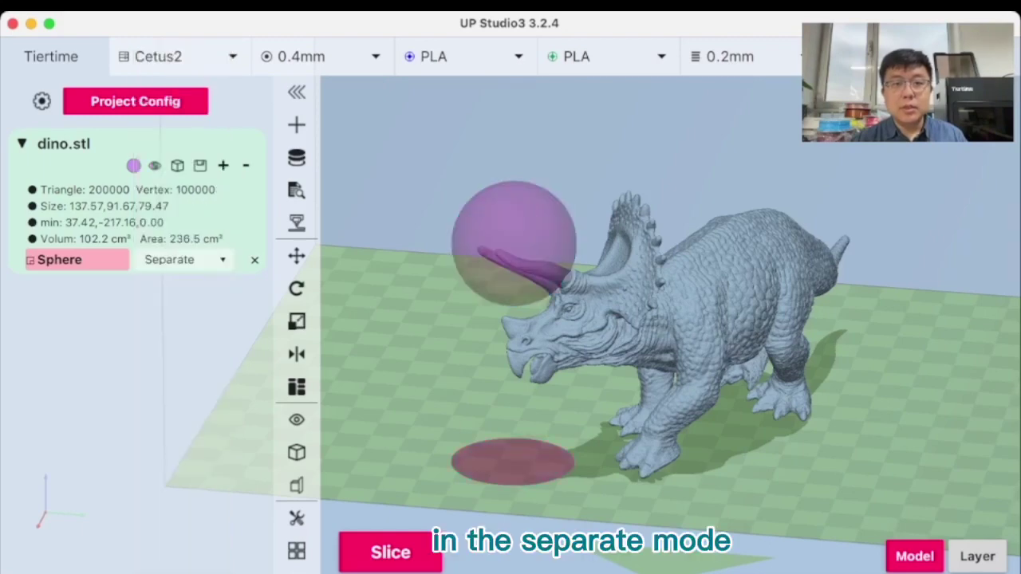
{"action": "scroll", "coordinate": [556, 292], "scroll_direction": "up", "scroll_amount": 5}
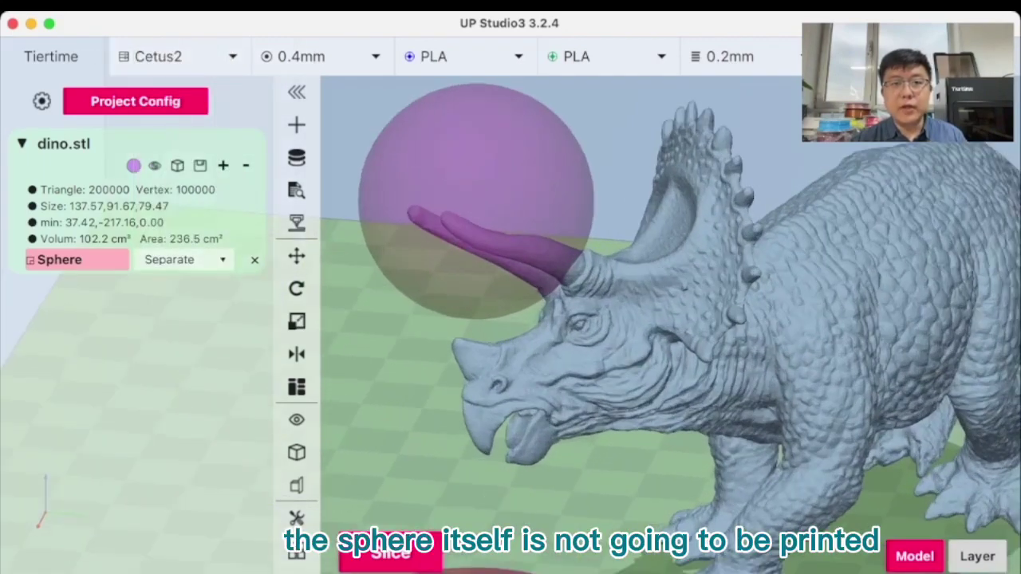
{"action": "middle_click_drag", "start_coordinate": [557, 292], "coordinate": [613, 347]}
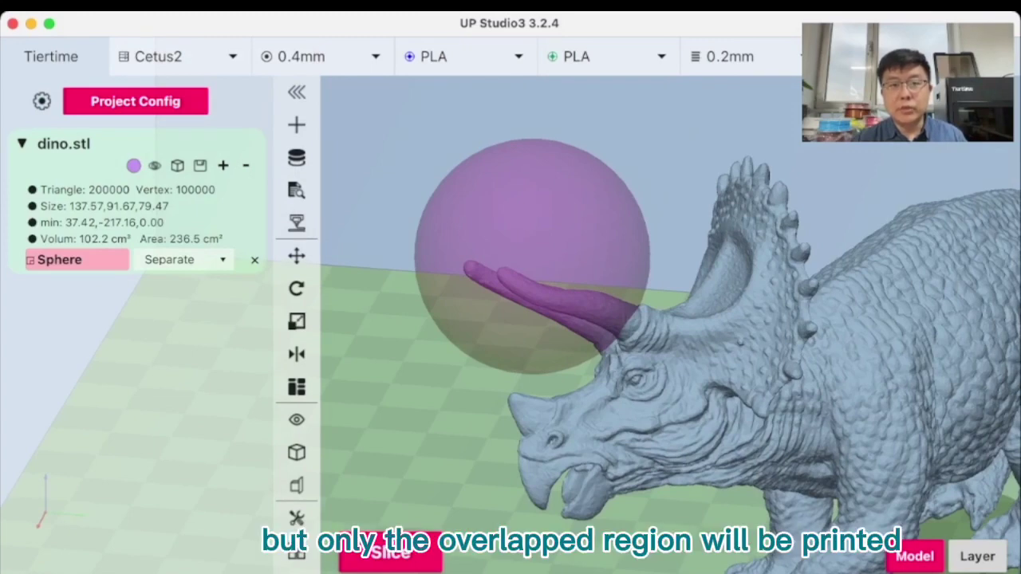
- Select dino.stl and slice it with its sphere sub model in Separate mode
{"action": "middle_click_drag", "start_coordinate": [612, 347], "coordinate": [598, 367]}
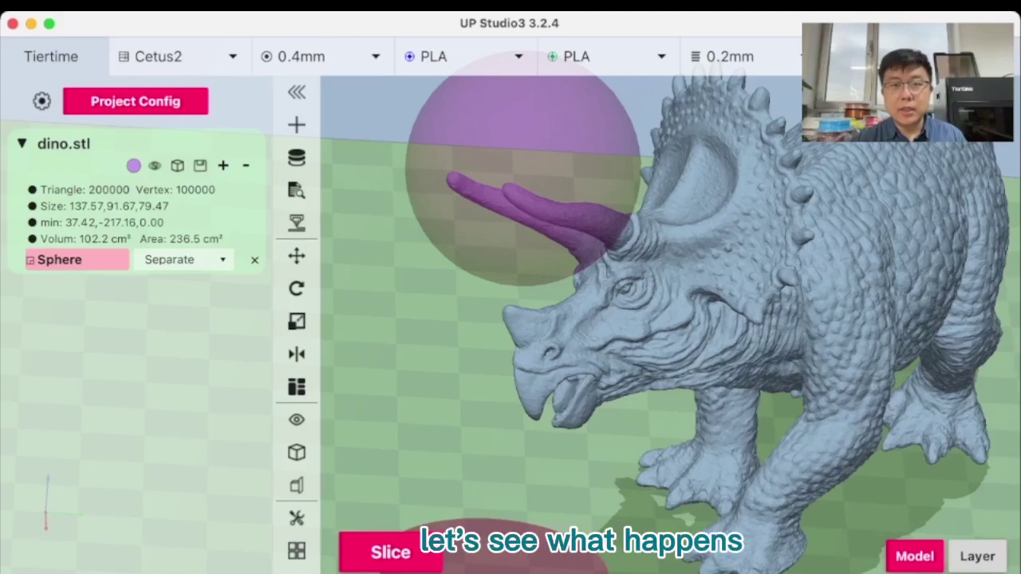
{"action": "scroll", "coordinate": [670, 319], "scroll_direction": "down", "scroll_amount": 4}
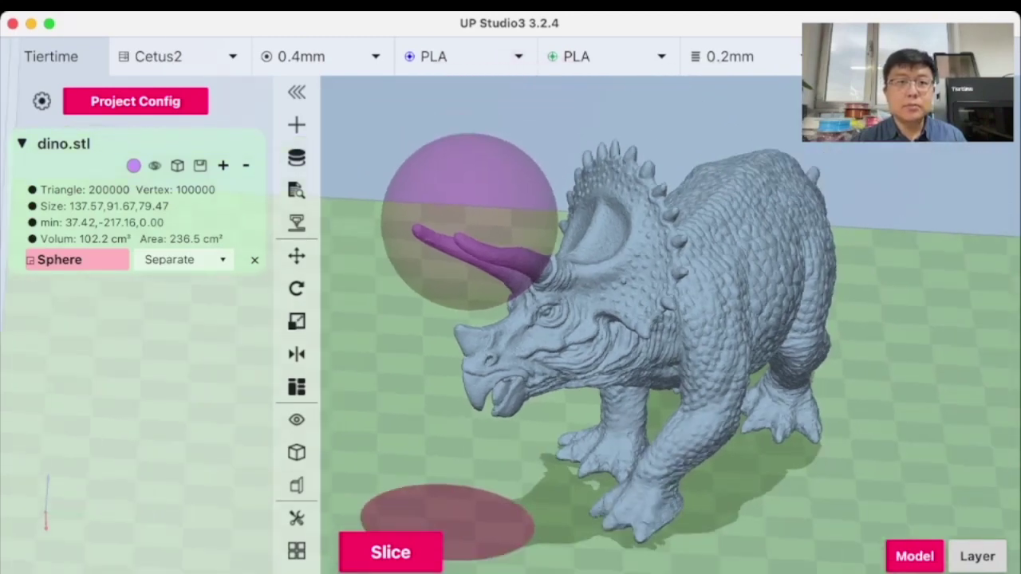
{"action": "left_click", "coordinate": [80, 145]}
{"action": "left_click", "coordinate": [297, 158]}
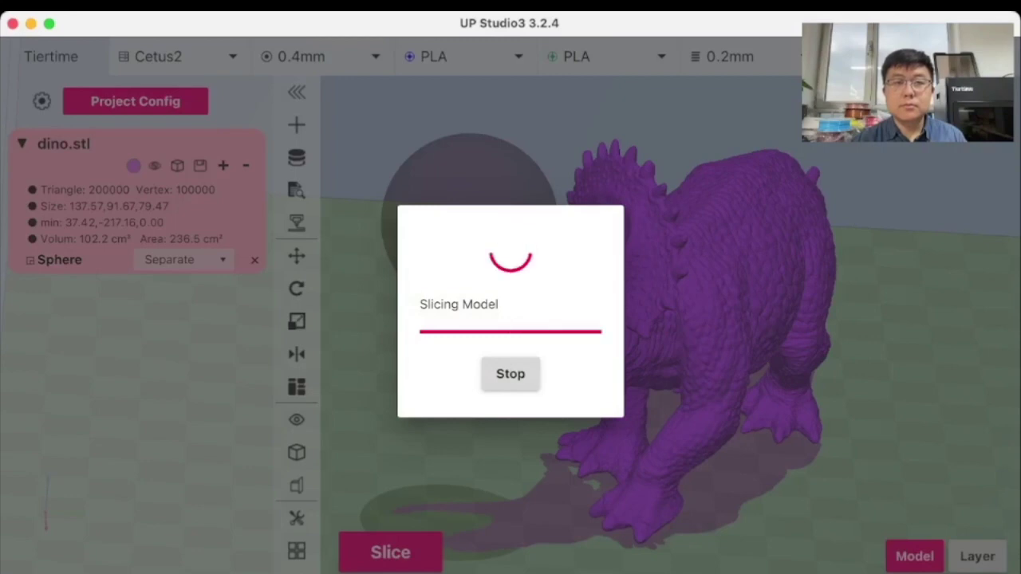
- Examine the sliced dinosaur's head from the side and above to see which extruder prints the horns
{"action": "scroll", "coordinate": [522, 311], "scroll_direction": "up", "scroll_amount": 5}
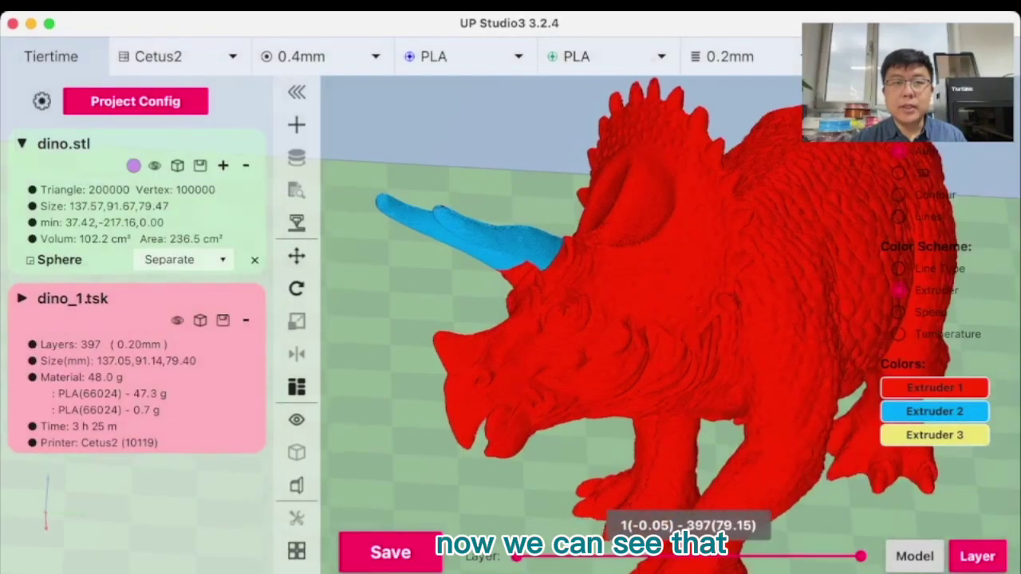
{"action": "middle_click_drag", "start_coordinate": [511, 319], "coordinate": [458, 462]}
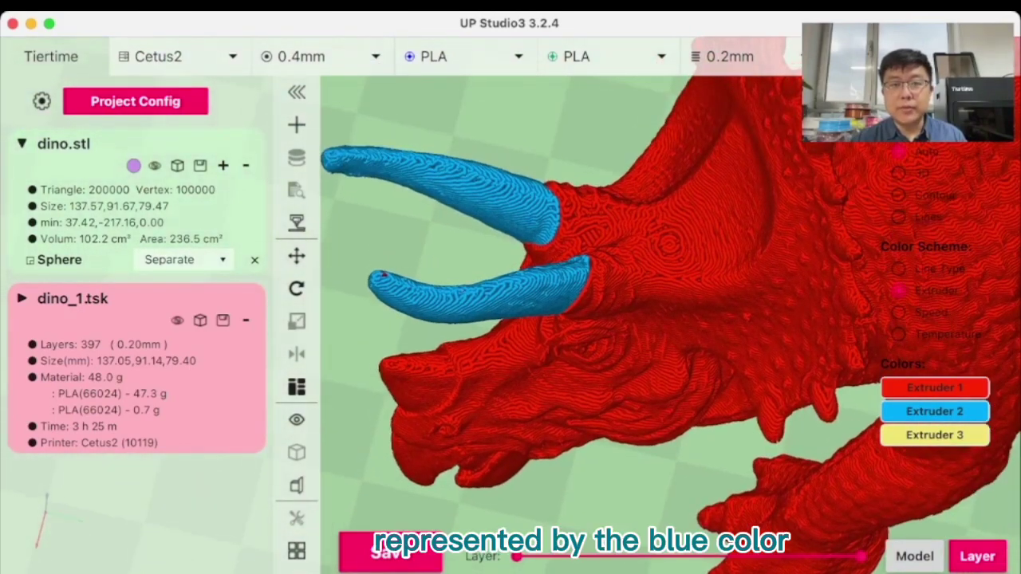
{"action": "scroll", "coordinate": [511, 307], "scroll_direction": "down", "scroll_amount": 5}
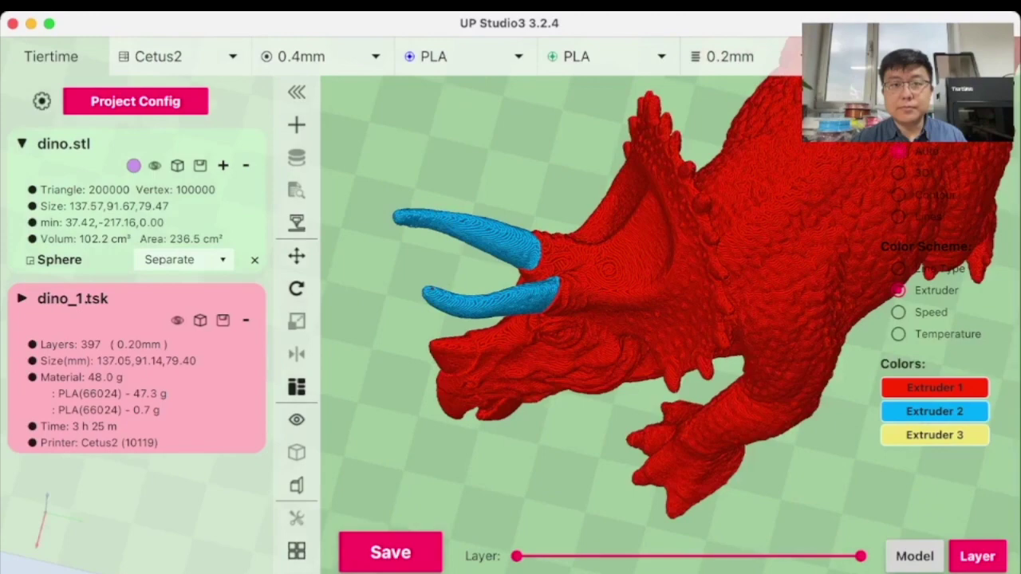
{"action": "middle_click_drag", "start_coordinate": [510, 335], "coordinate": [502, 231]}
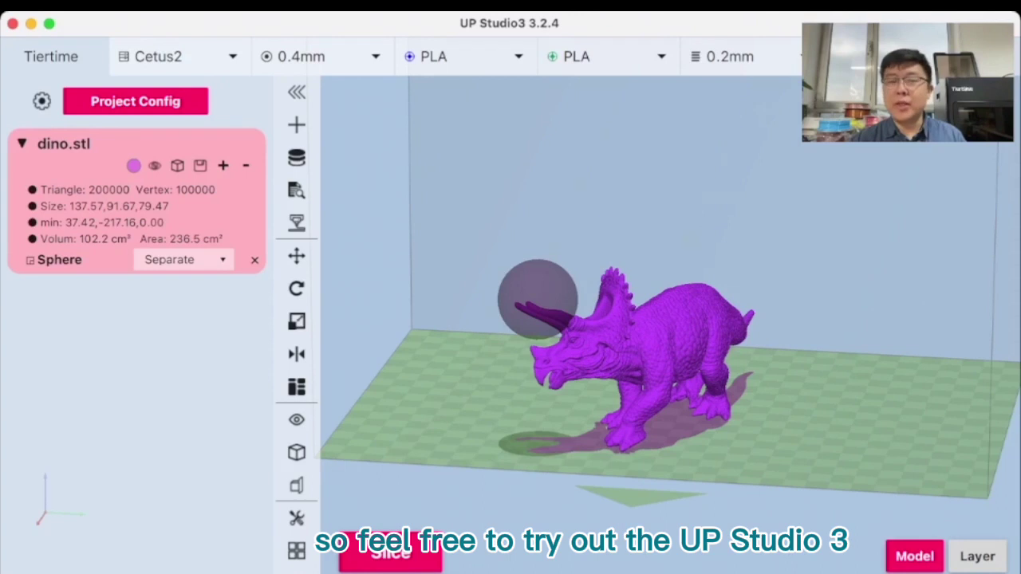
{"action": "middle_click_drag", "start_coordinate": [629, 359], "coordinate": [602, 386]}
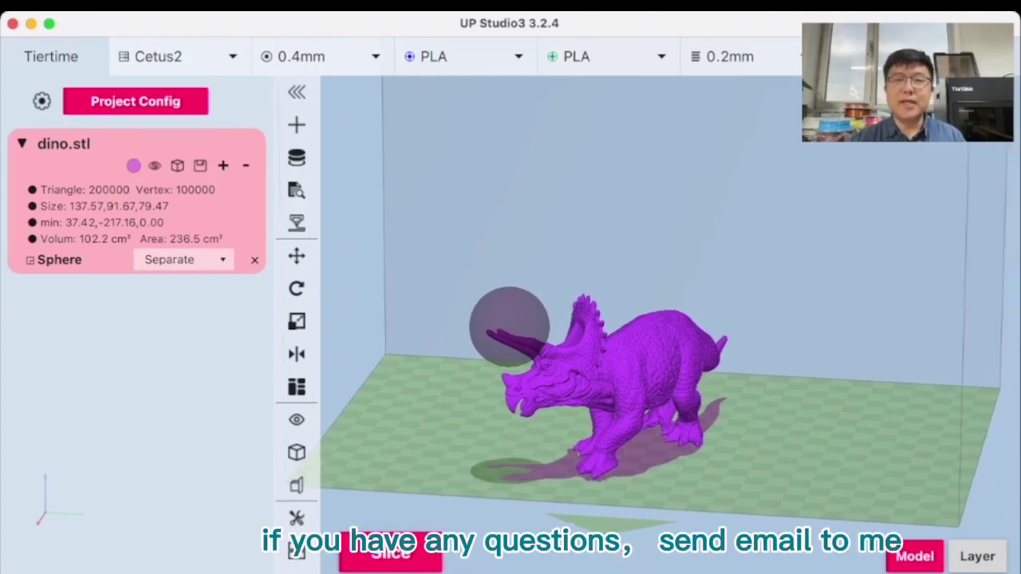